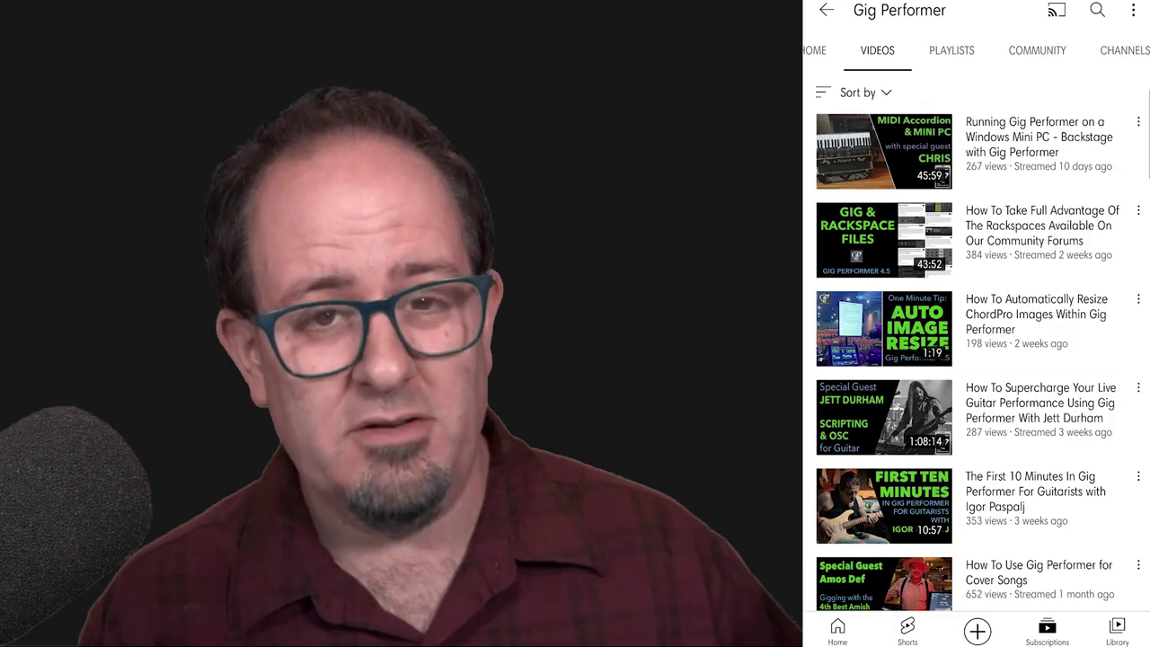
Preview the Piano and Strings and Plucked Synth rackspaces, then return to Piano.
{"action": "scroll", "coordinate": [975, 324], "scroll_direction": "down", "scroll_amount": 5}
{"action": "scroll", "coordinate": [975, 323], "scroll_direction": "down", "scroll_amount": 10}
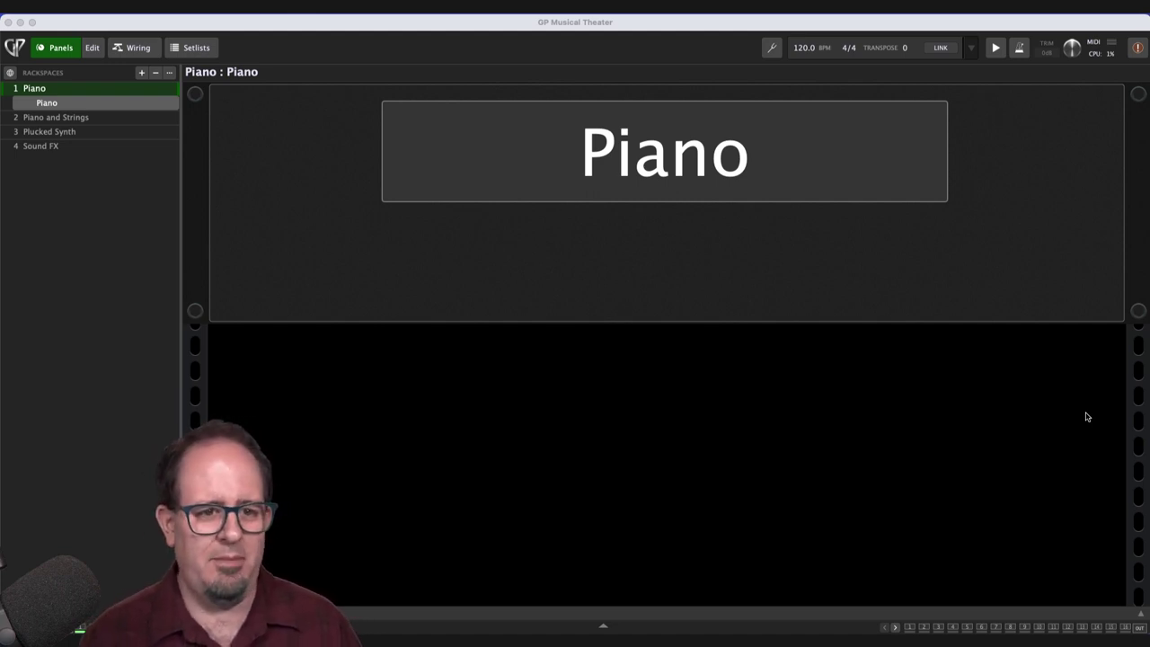
{"action": "left_click", "coordinate": [51, 120]}
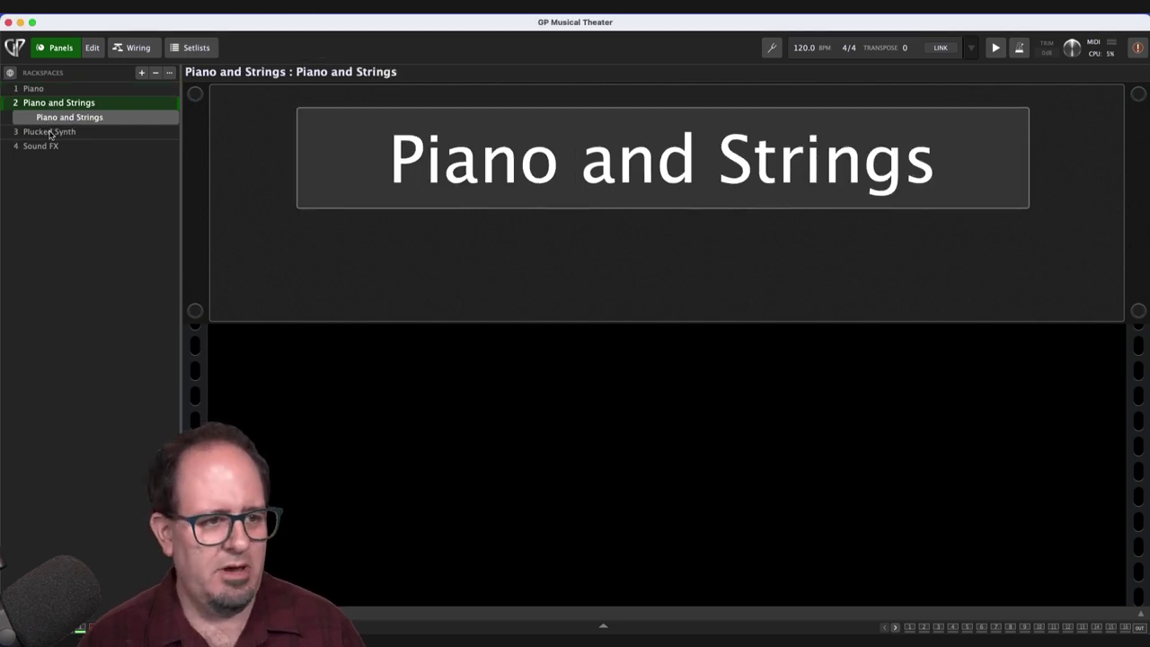
{"action": "left_click", "coordinate": [51, 132]}
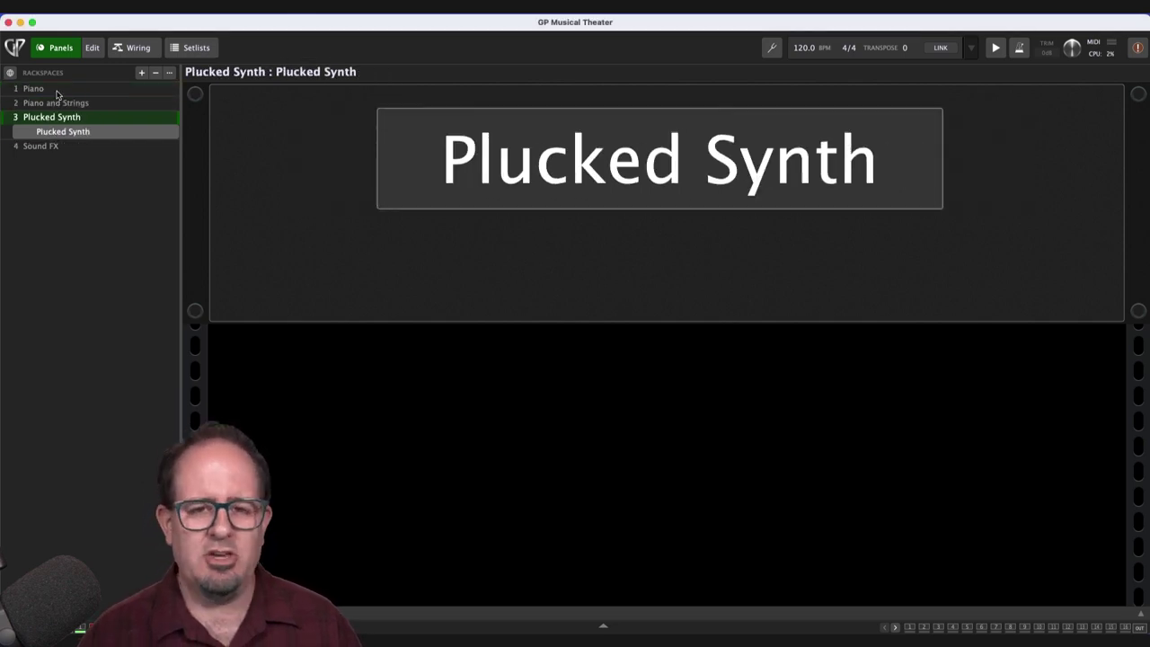
{"action": "left_click", "coordinate": [57, 92]}
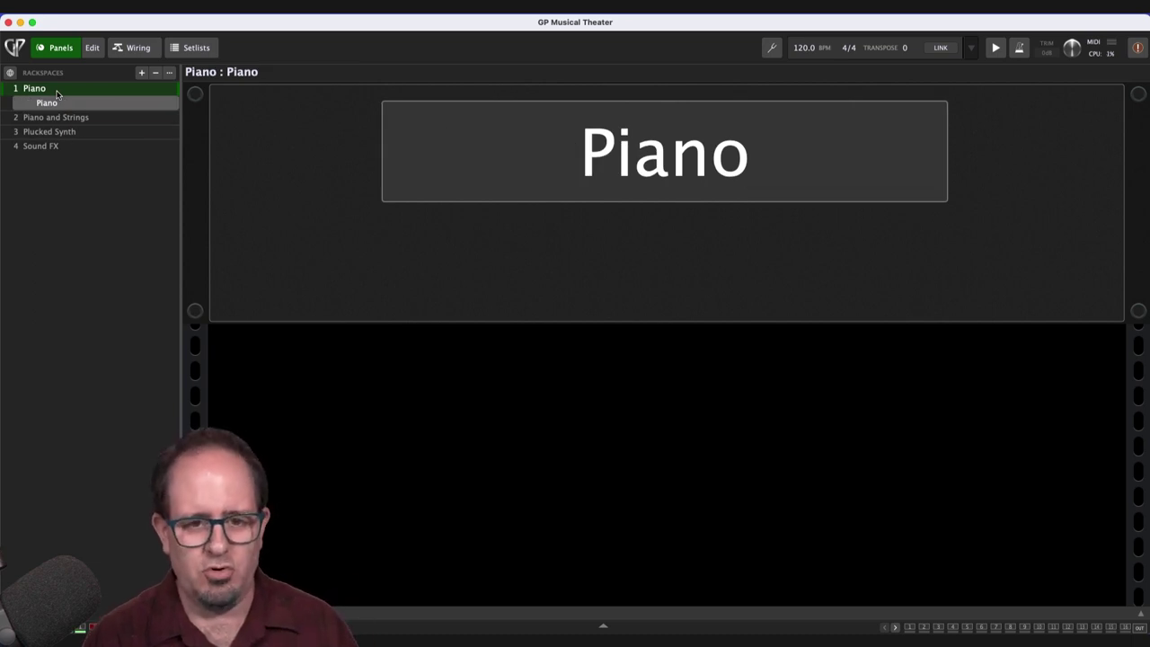
Inspect each rackspace's wiring, ending on Piano: MIDI In to Pianoteq 7 to Audio Out.
{"action": "left_click", "coordinate": [132, 48]}
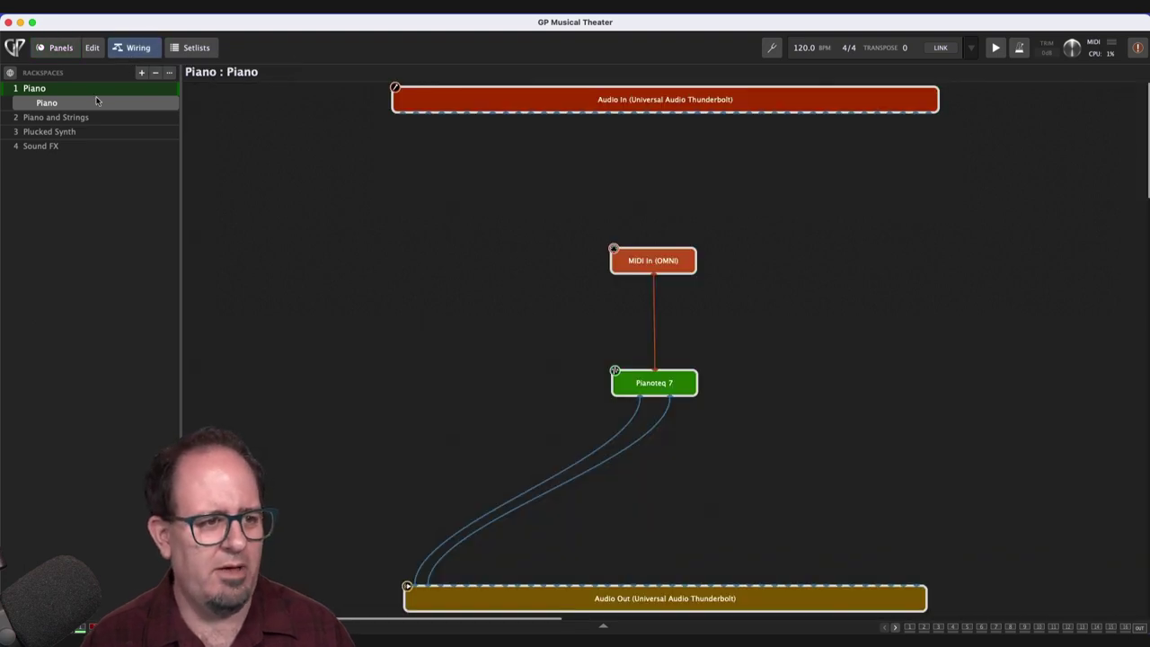
{"action": "left_click", "coordinate": [55, 117]}
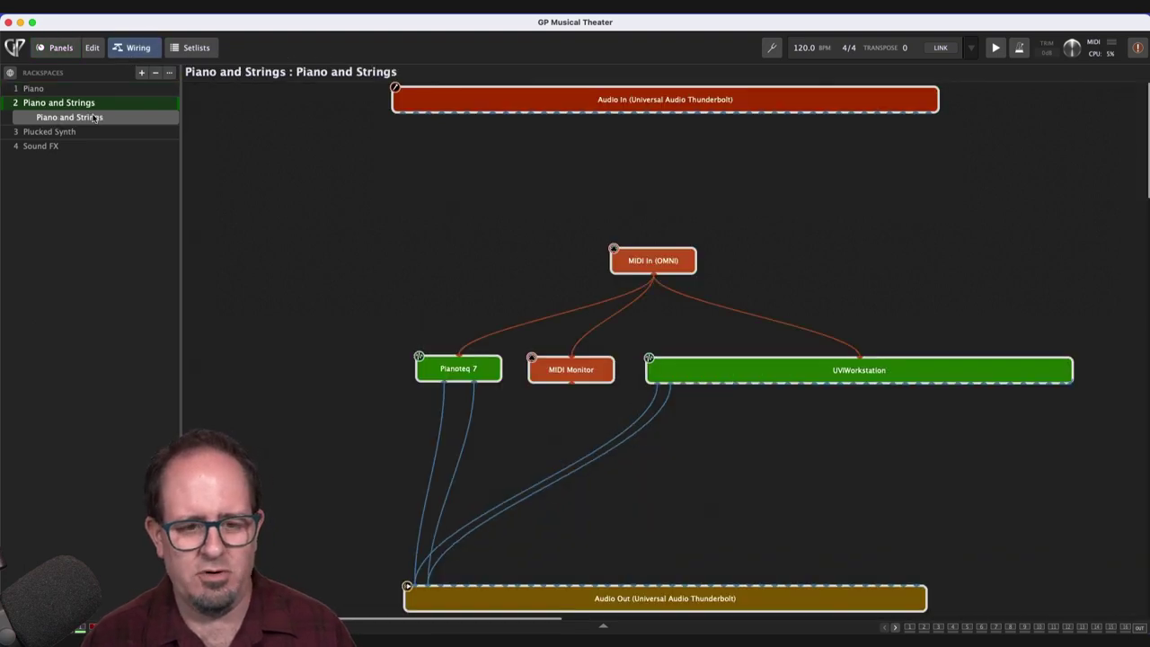
{"action": "left_click", "coordinate": [90, 133]}
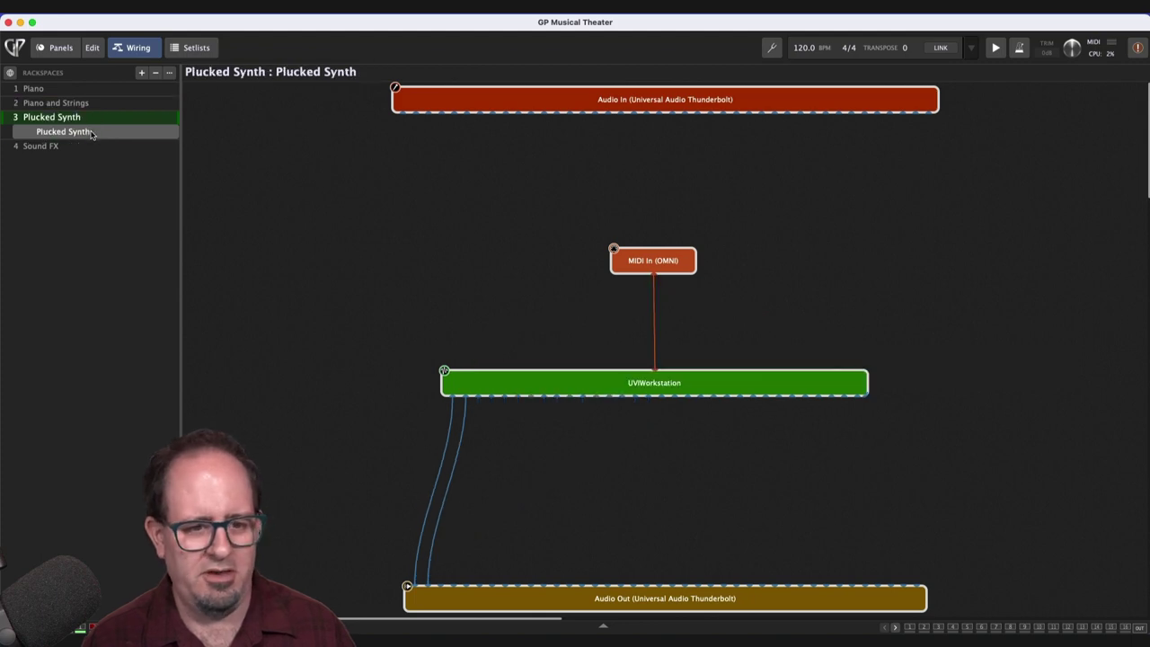
{"action": "left_click", "coordinate": [93, 94]}
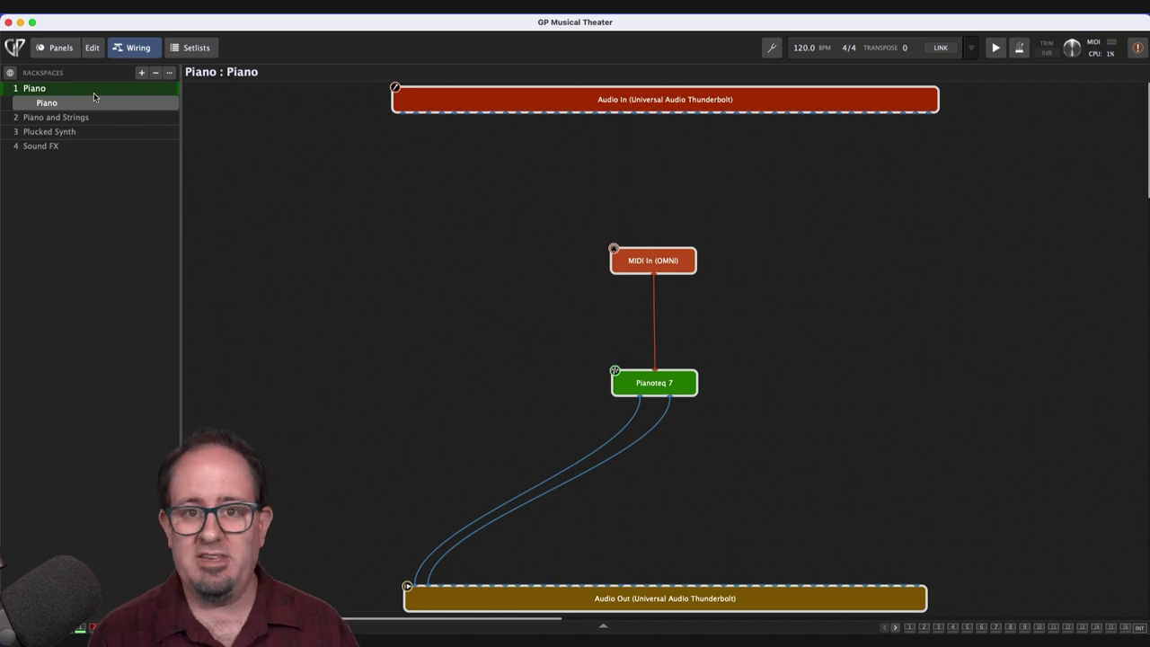
Back in Panels view, preview Piano and Strings and Plucked Synth, ending on Piano.
{"action": "left_click", "coordinate": [59, 51]}
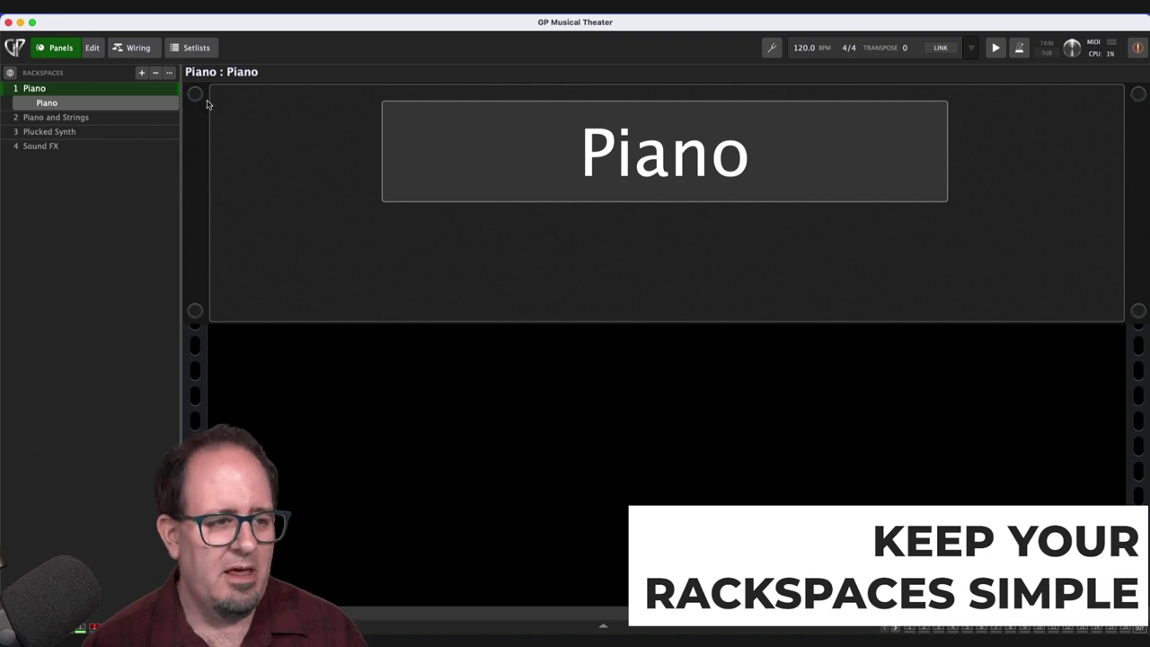
{"action": "left_click", "coordinate": [105, 119]}
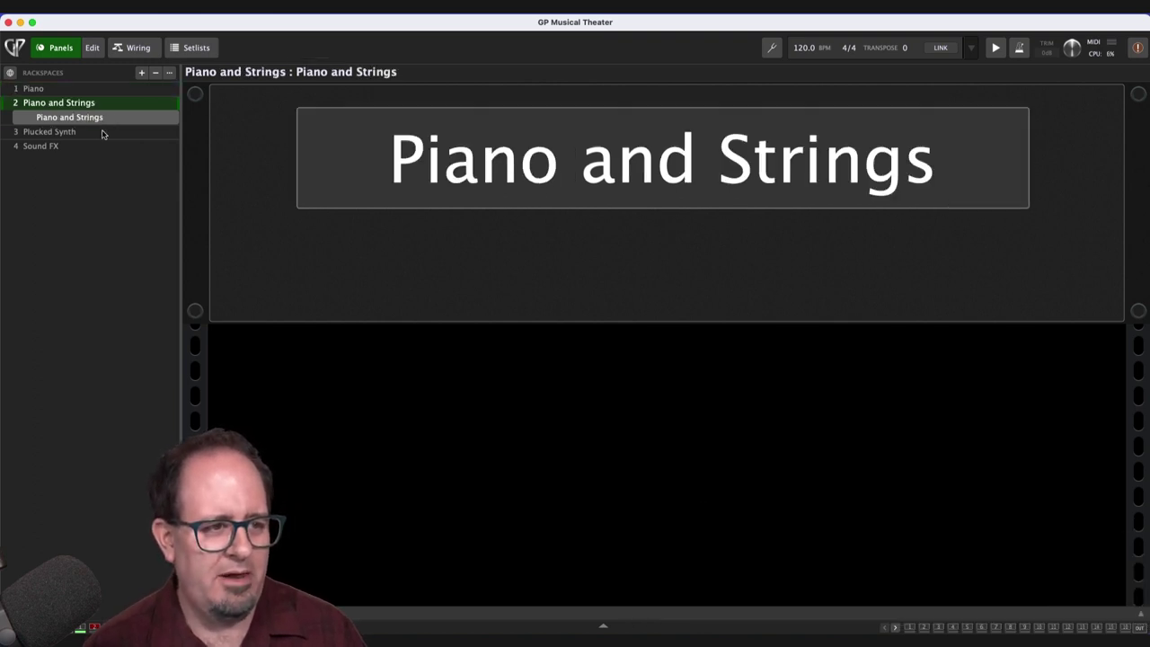
{"action": "left_click", "coordinate": [103, 133]}
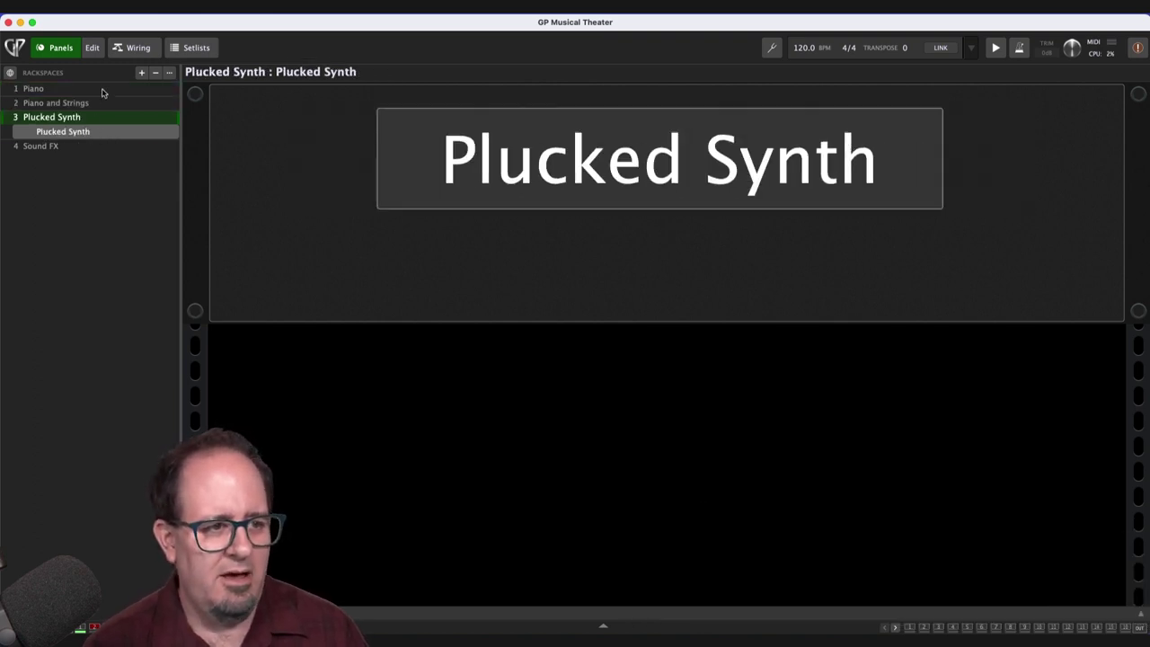
{"action": "left_click", "coordinate": [101, 89]}
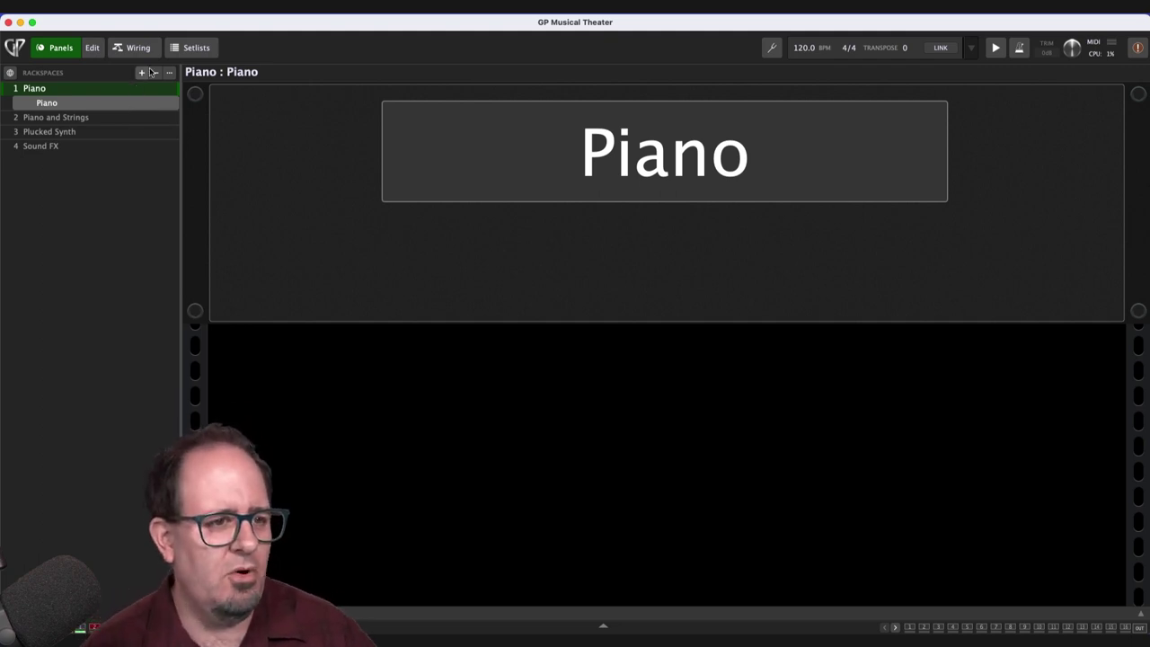
Open the setlist and select song 02 – I Don't Need You on part ms 01 – Piano.
{"action": "left_click", "coordinate": [190, 48]}
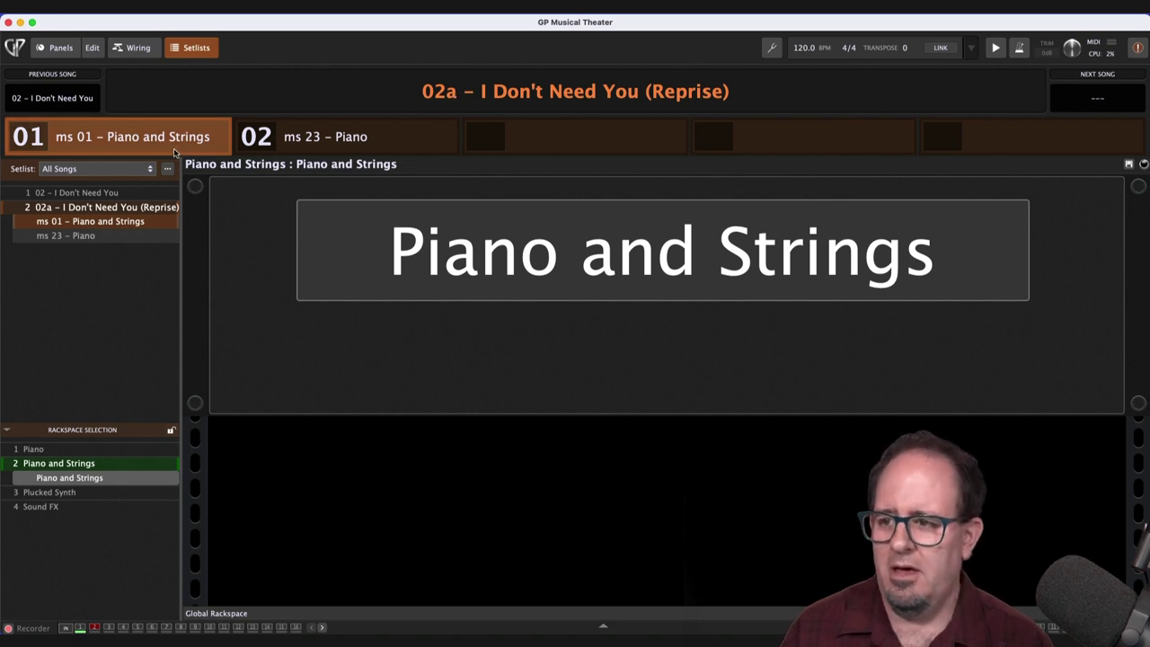
{"action": "left_click", "coordinate": [105, 194]}
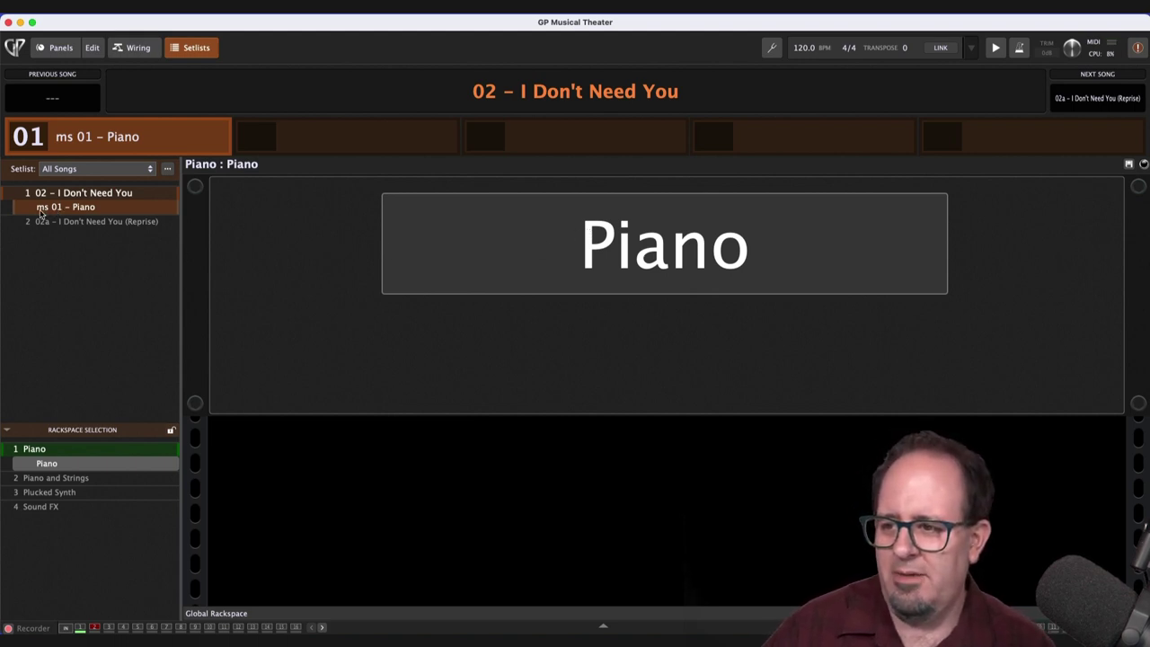
{"action": "double_click", "coordinate": [87, 208]}
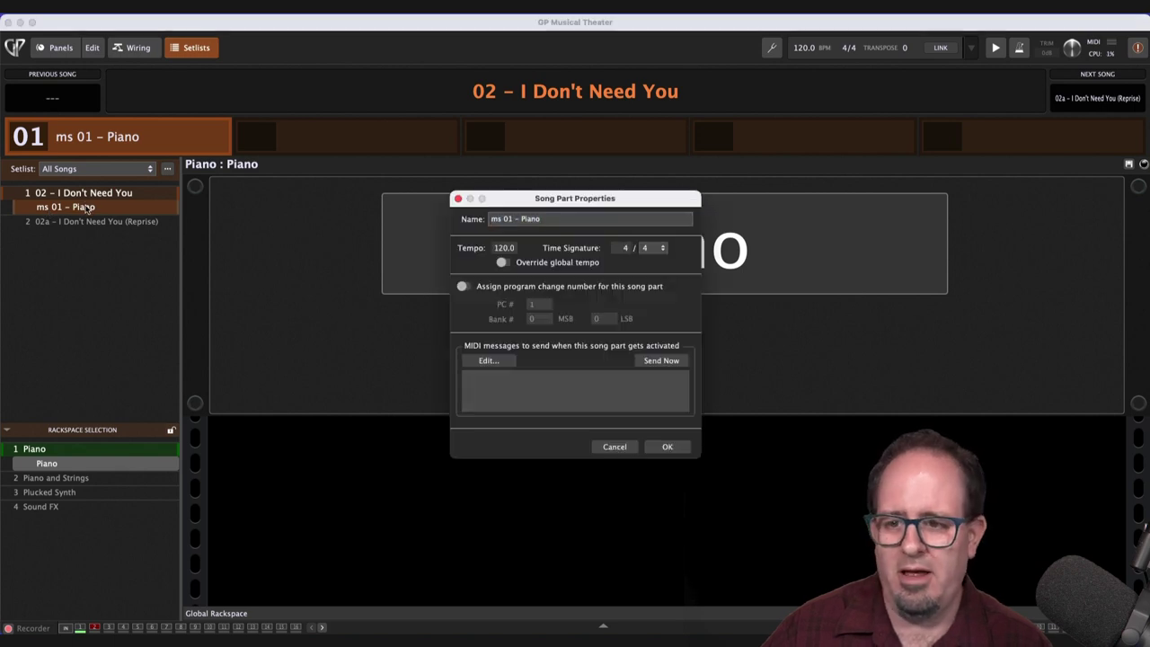
{"action": "left_click", "coordinate": [615, 448]}
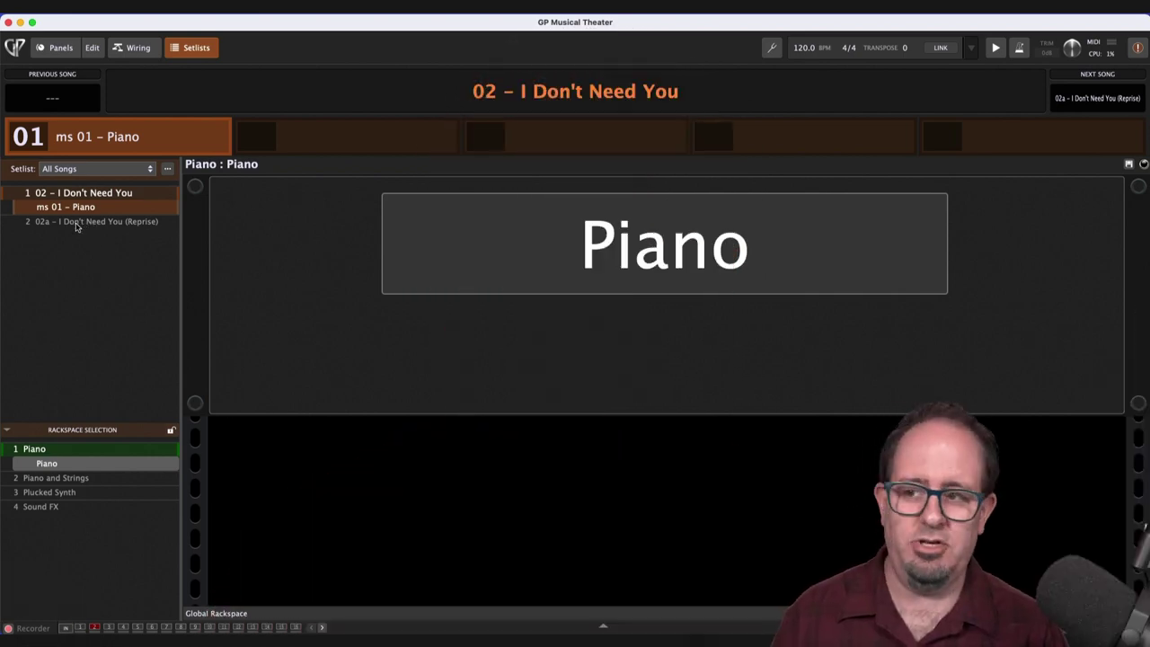
Select 02a – I Don't Need You (Reprise) and step between its parts with Up/Down.
{"action": "left_click", "coordinate": [77, 223]}
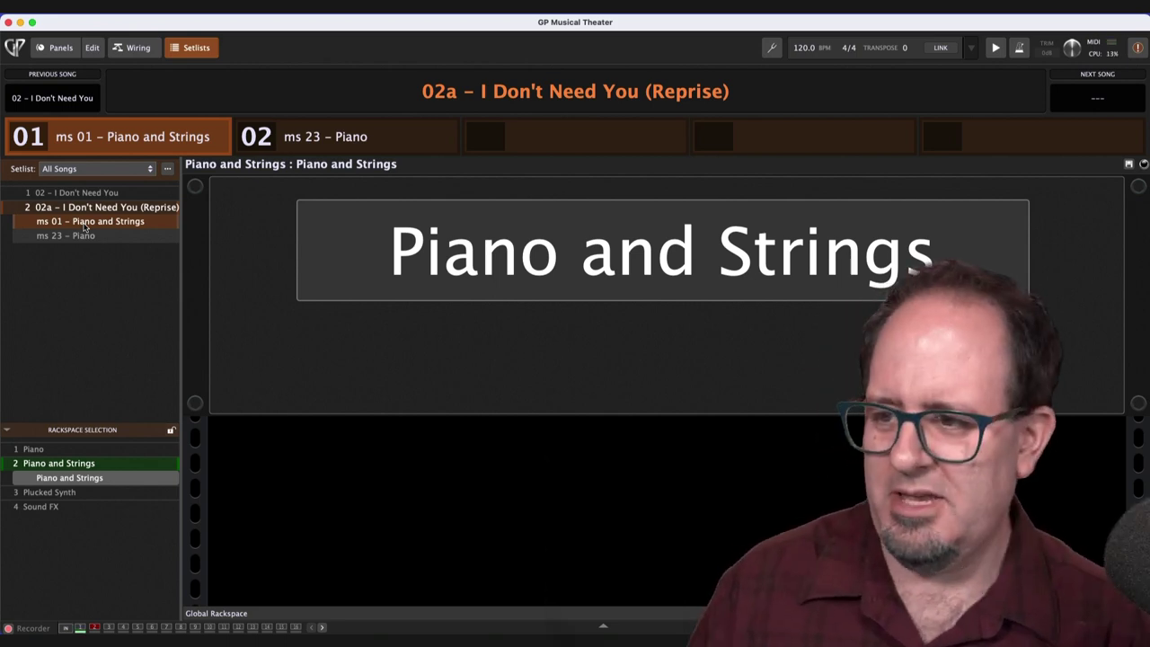
{"action": "left_click", "coordinate": [90, 235]}
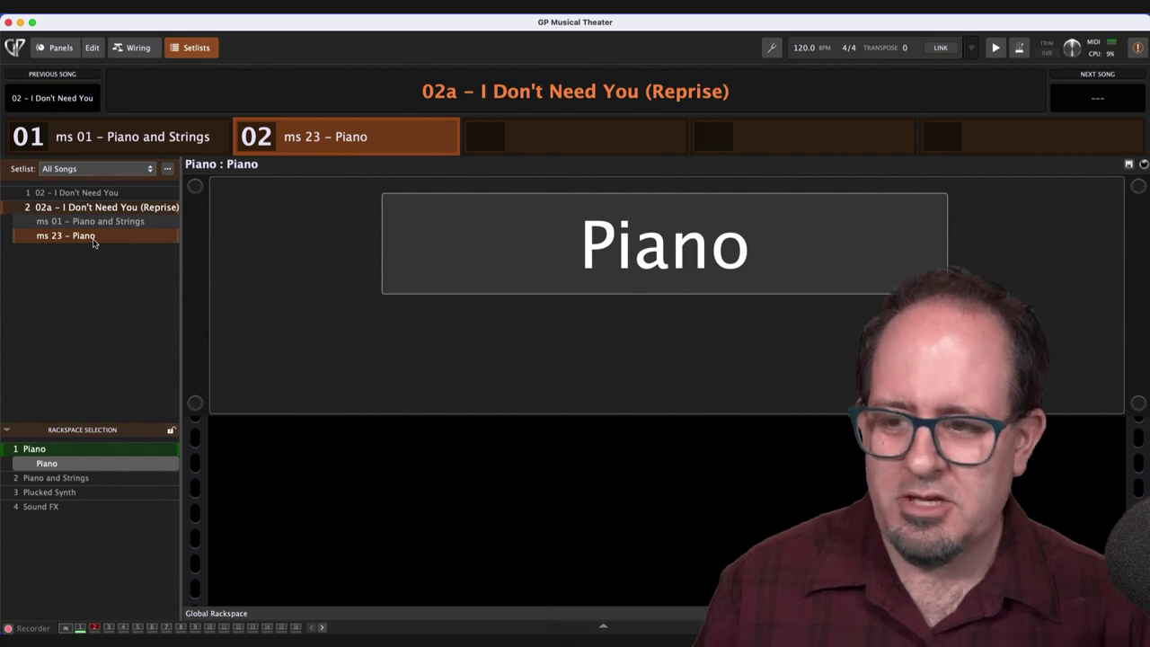
{"action": "key", "text": "Up"}
{"action": "key", "text": "Down"}
{"action": "key", "text": "Up"}
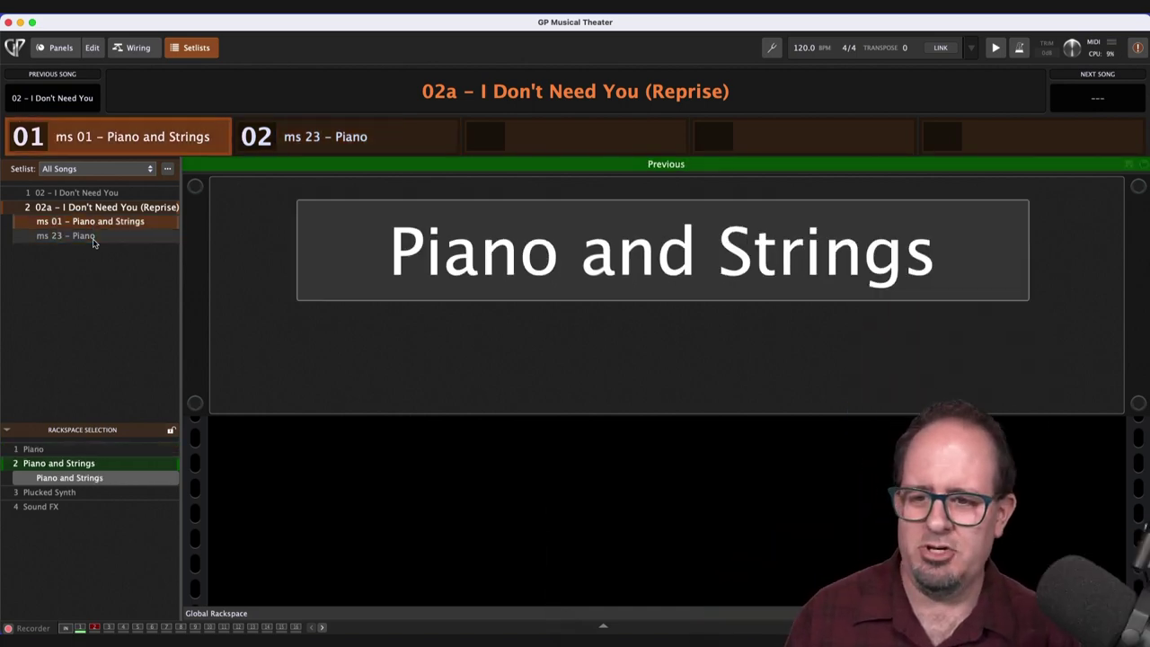
{"action": "key", "text": "Down"}
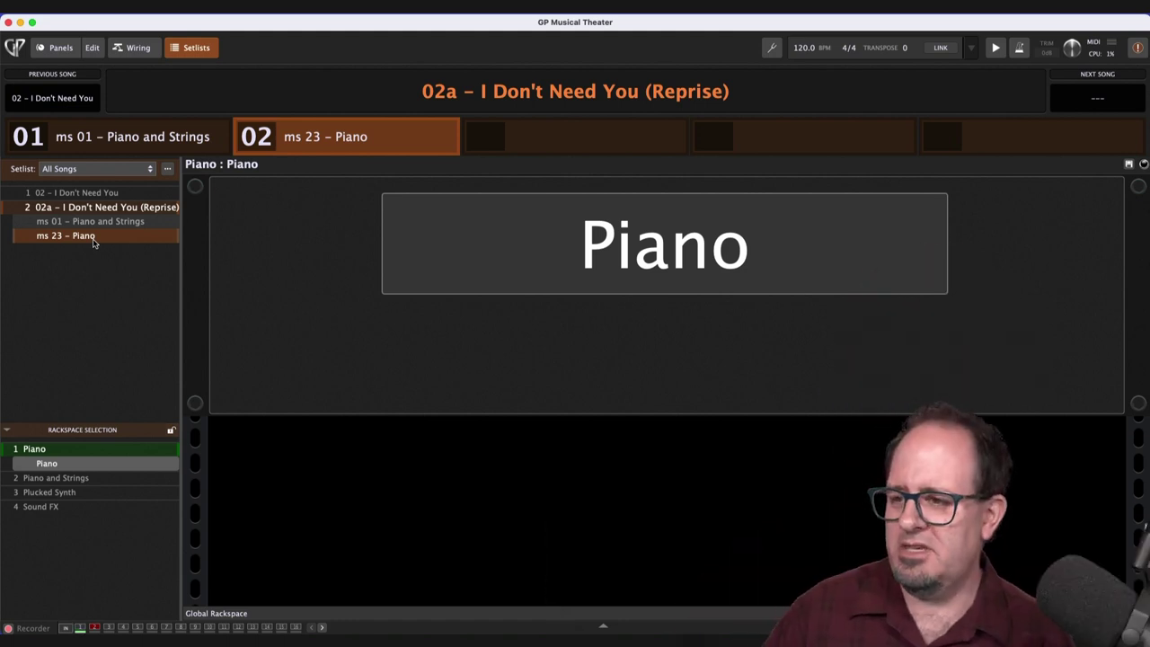
Toggle between parts ms 01 and ms 23 – Piano, then switch to the Plucked Synth rackspace.
{"action": "key", "text": "Up"}
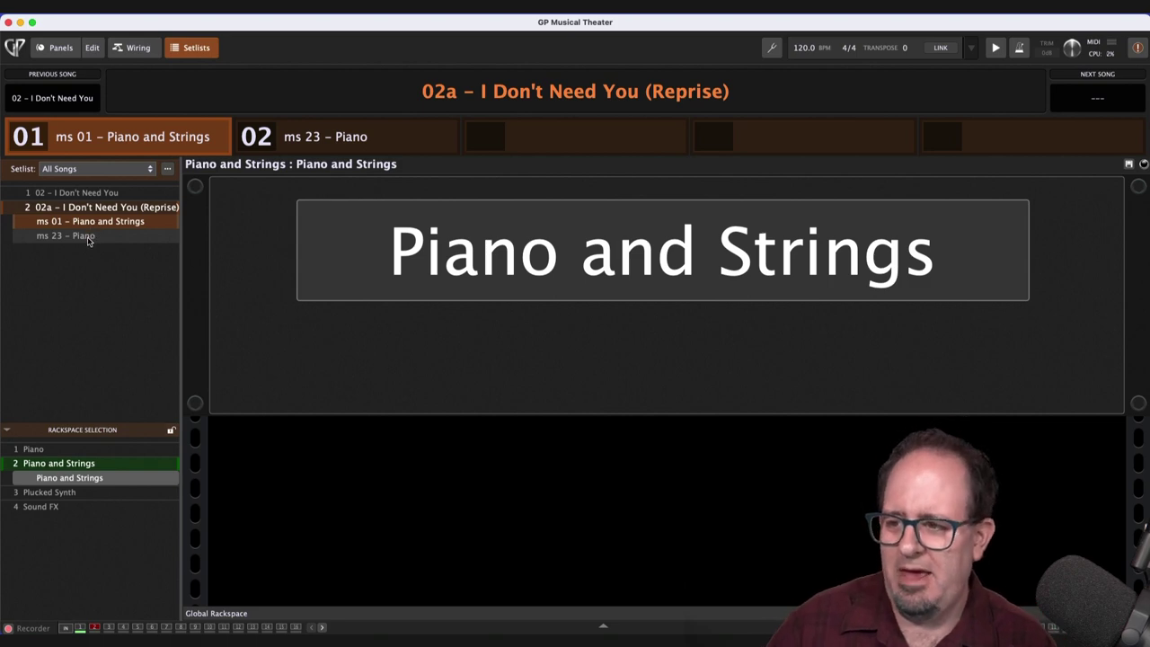
{"action": "left_click", "coordinate": [88, 239]}
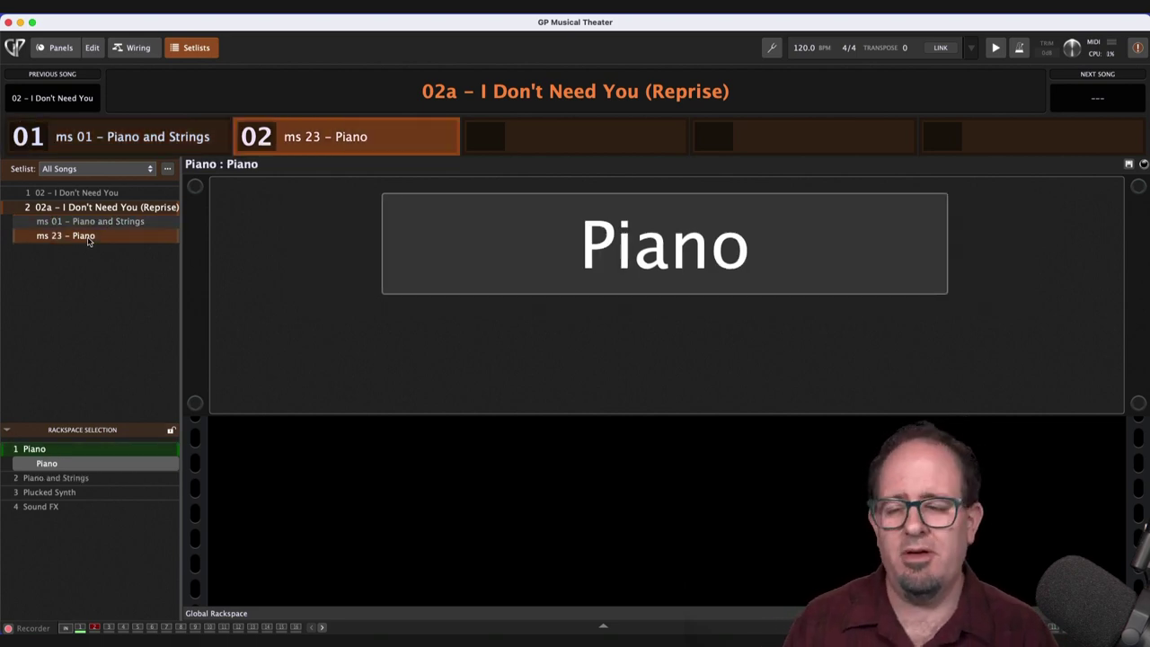
{"action": "left_click", "coordinate": [75, 221]}
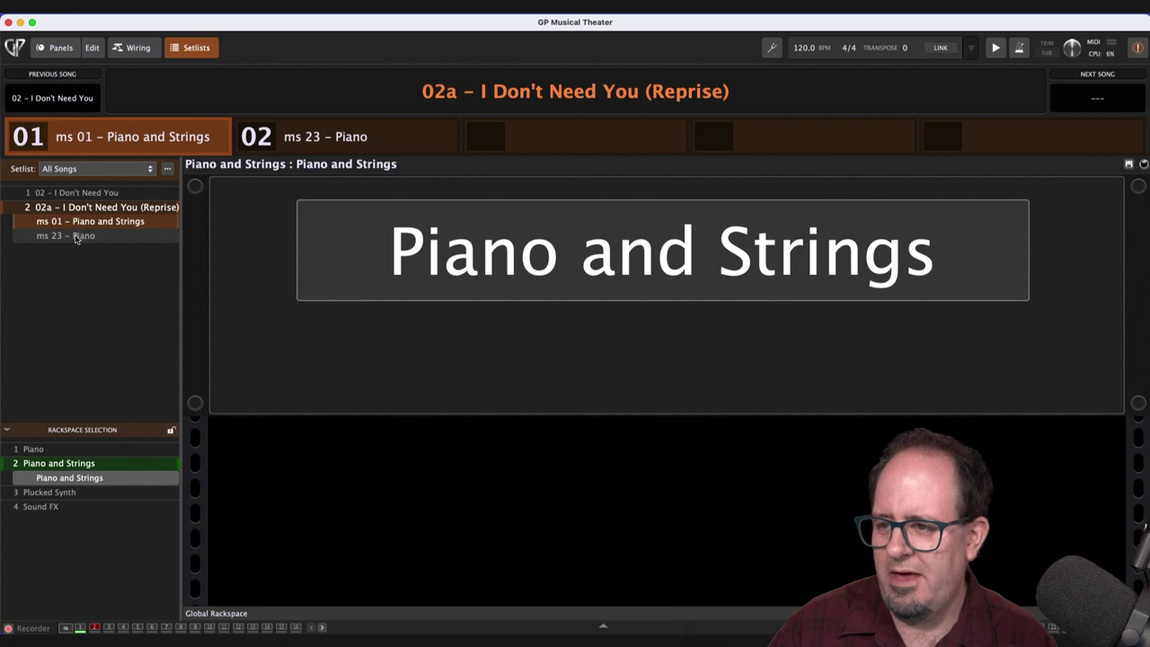
{"action": "left_click", "coordinate": [76, 236]}
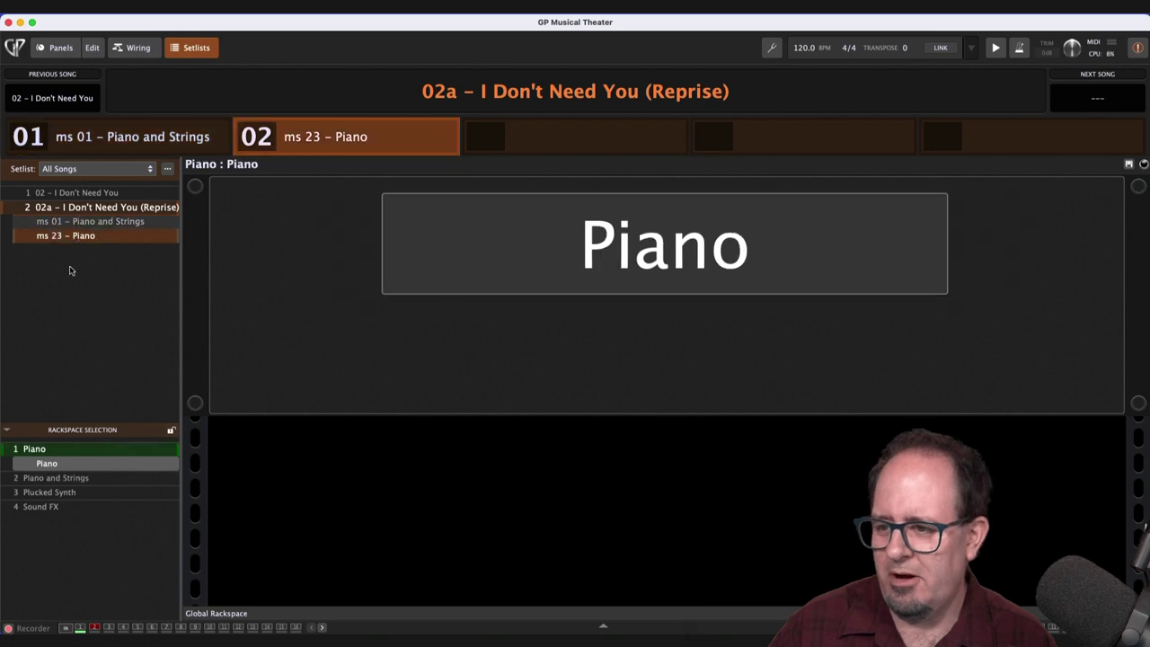
{"action": "left_click", "coordinate": [56, 493]}
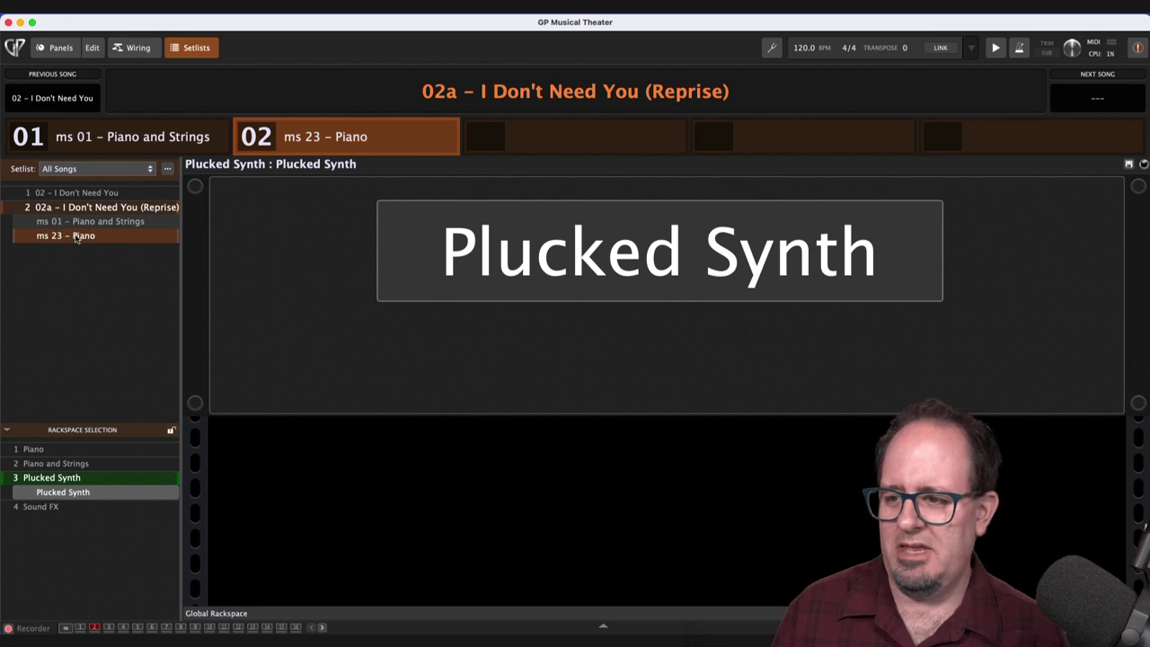
Assign the Piano rackspace to the Reprise's ms 23 – Piano part.
{"action": "left_click", "coordinate": [65, 450]}
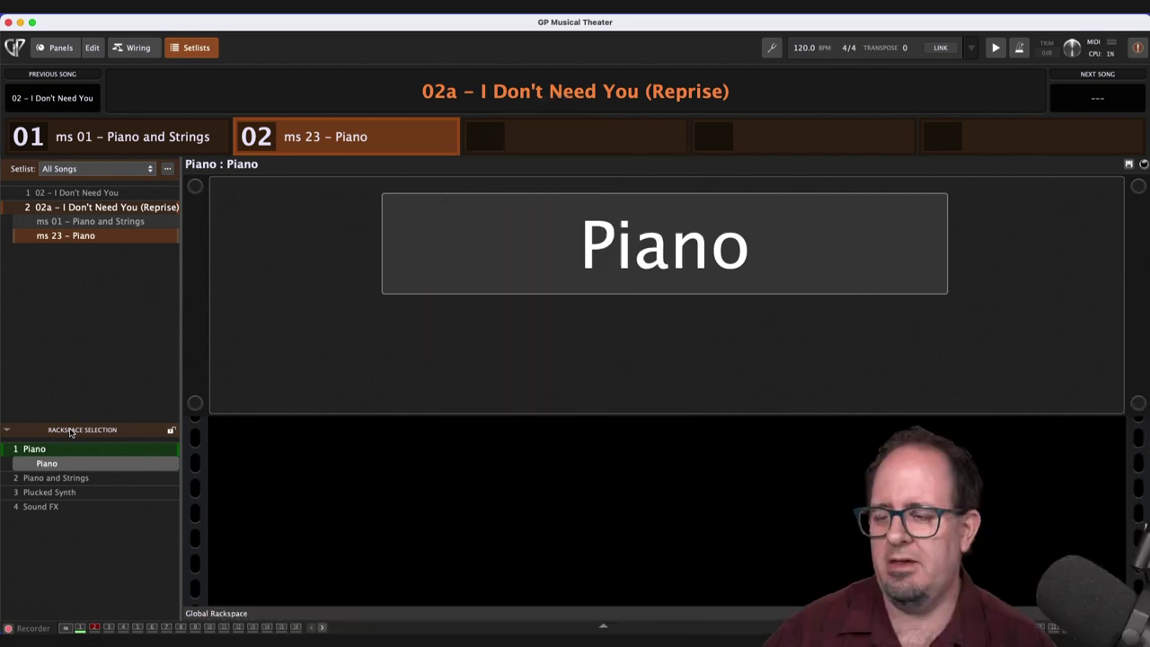
{"action": "left_click", "coordinate": [237, 13]}
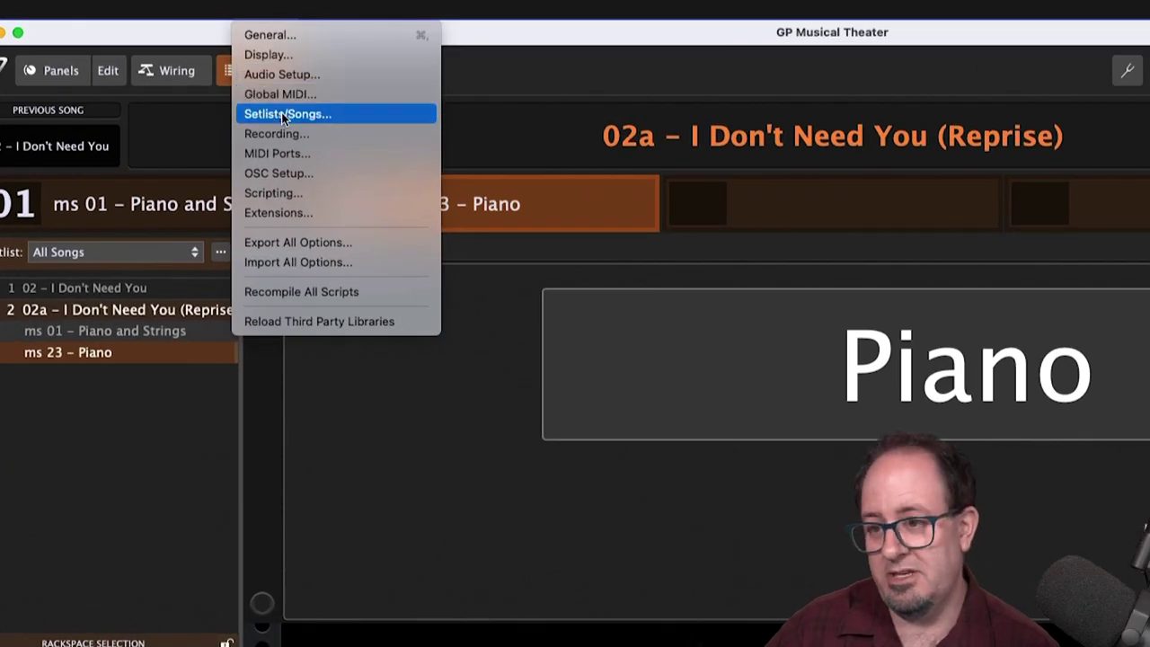
Open Options > Setlists/Songs and select the Next Song Part MIDI assignment row.
{"action": "left_click", "coordinate": [248, 96]}
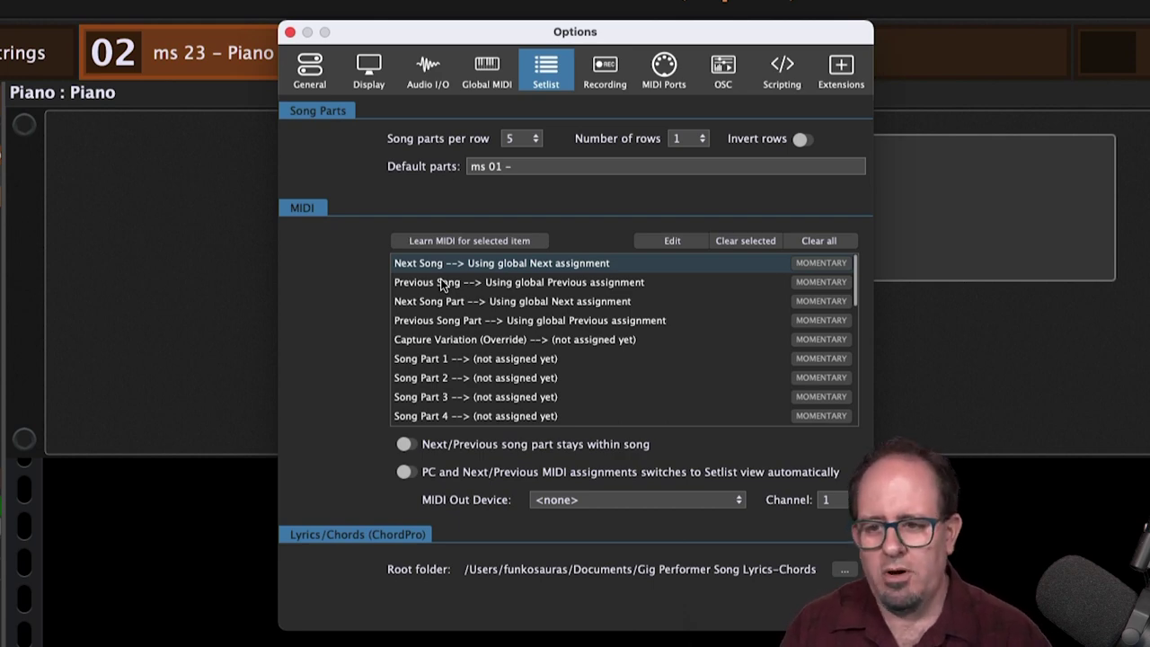
{"action": "left_click", "coordinate": [487, 300]}
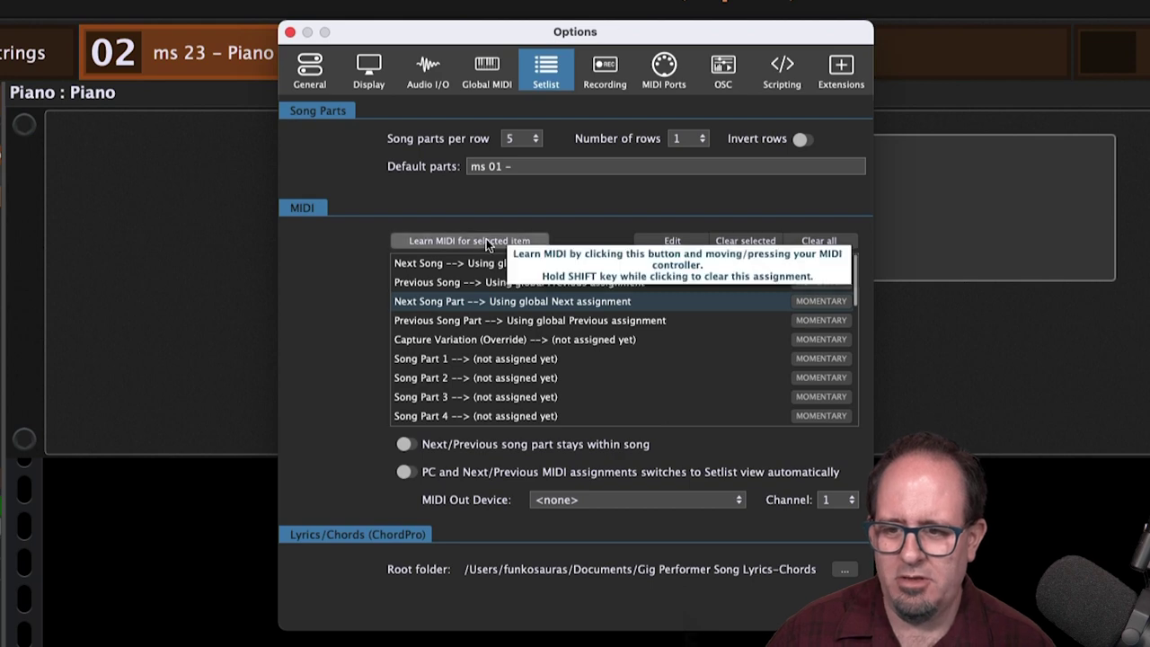
Learn KOMPLETE KONTROL C5 for Next Song Part and B4 for Previous Song Part, then close Options.
{"action": "left_click", "coordinate": [487, 242]}
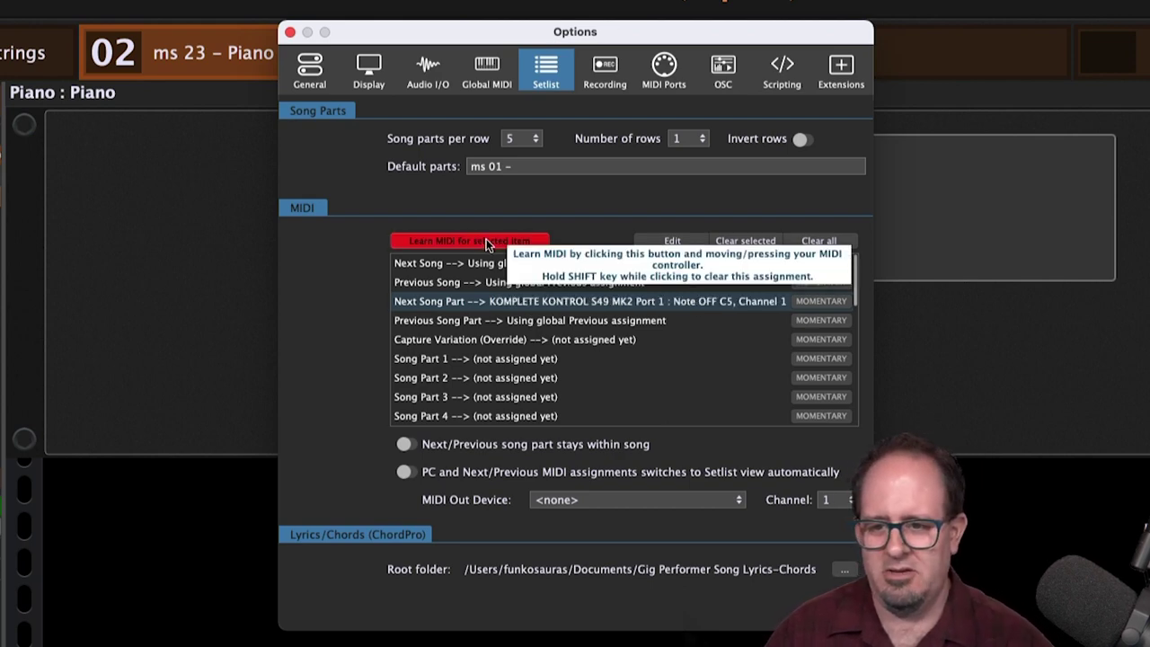
{"action": "left_click", "coordinate": [515, 320]}
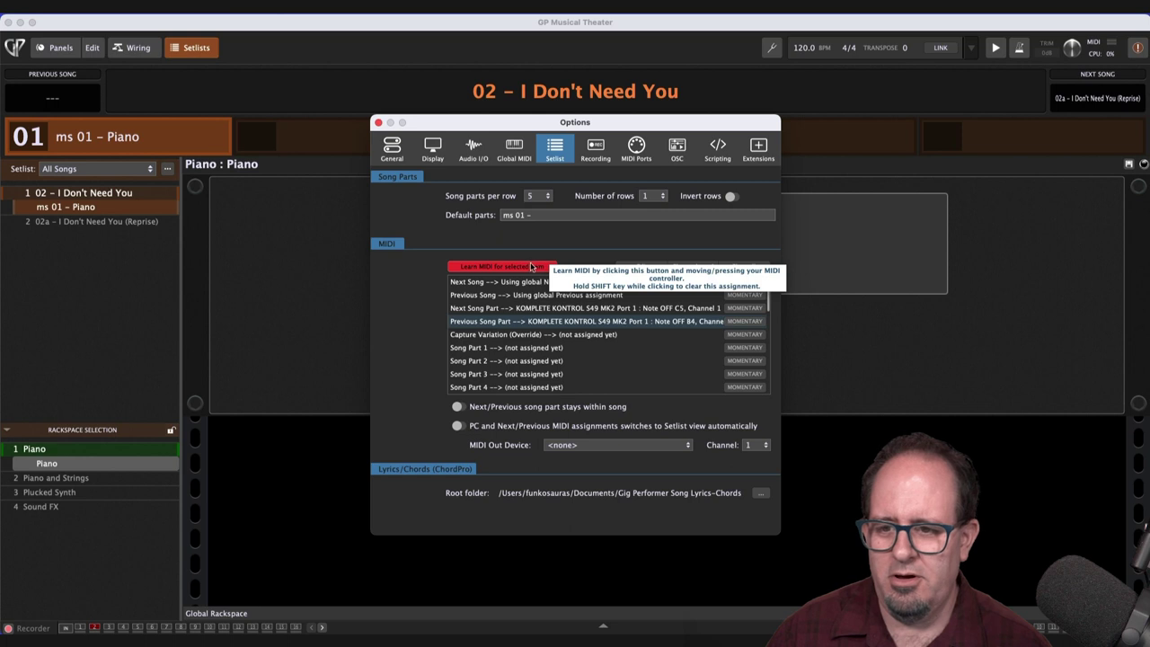
{"action": "left_click", "coordinate": [528, 264]}
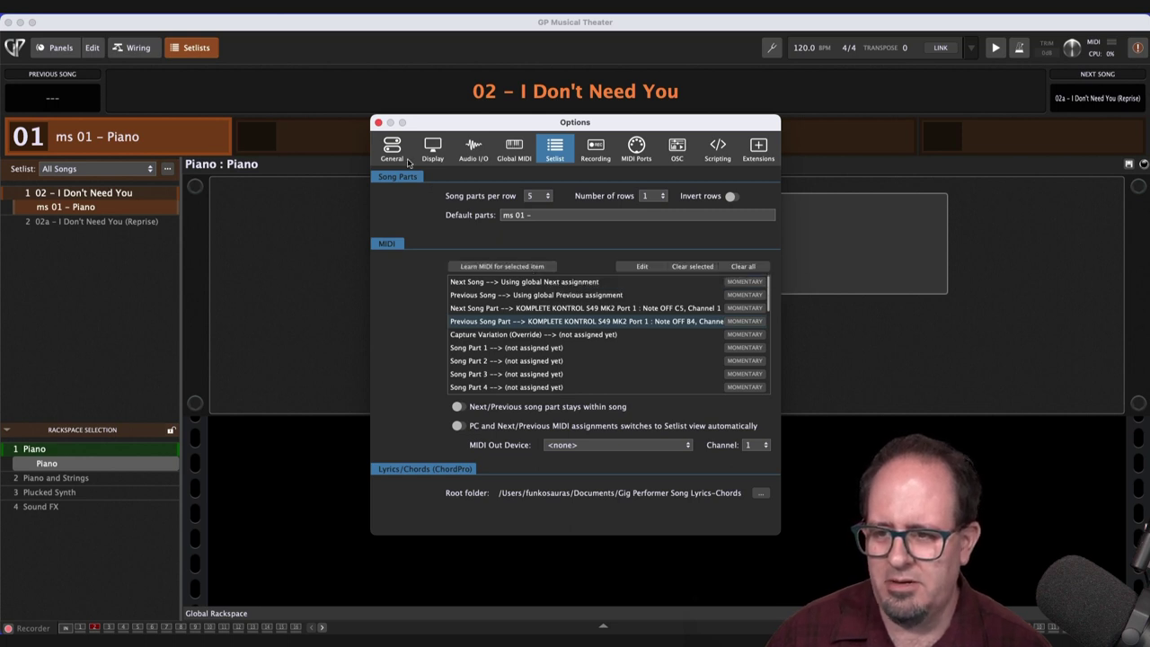
{"action": "left_click", "coordinate": [378, 122]}
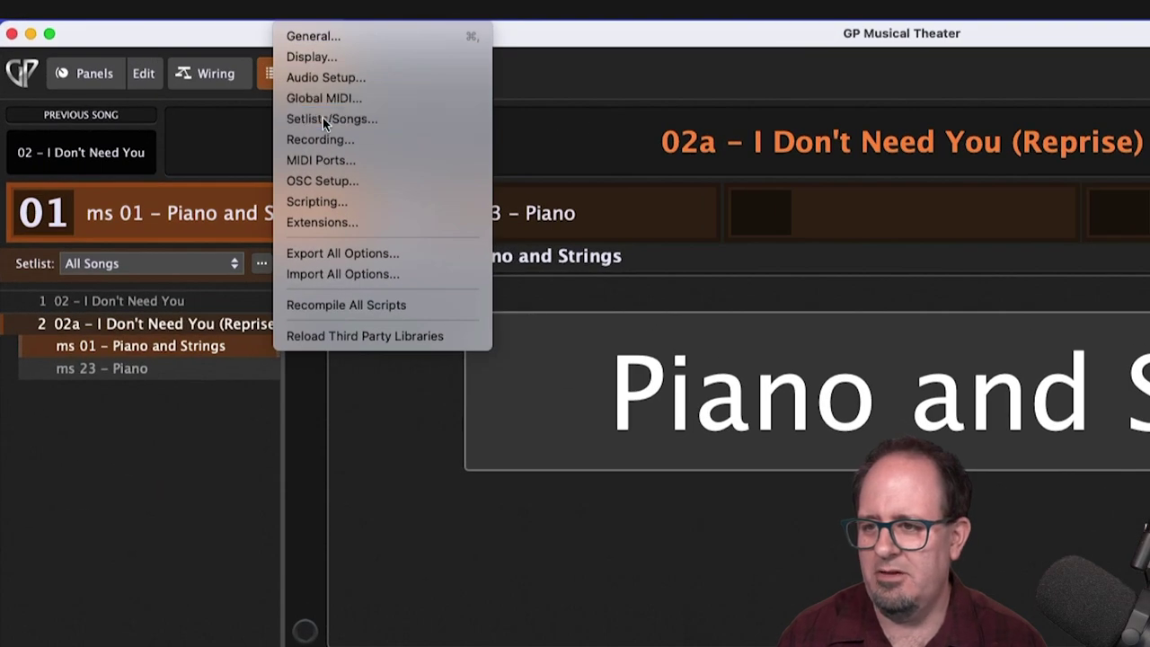
Enable 'Next/Previous song part stays within song' in Setlists/Songs options, then close Options.
{"action": "left_click", "coordinate": [196, 77]}
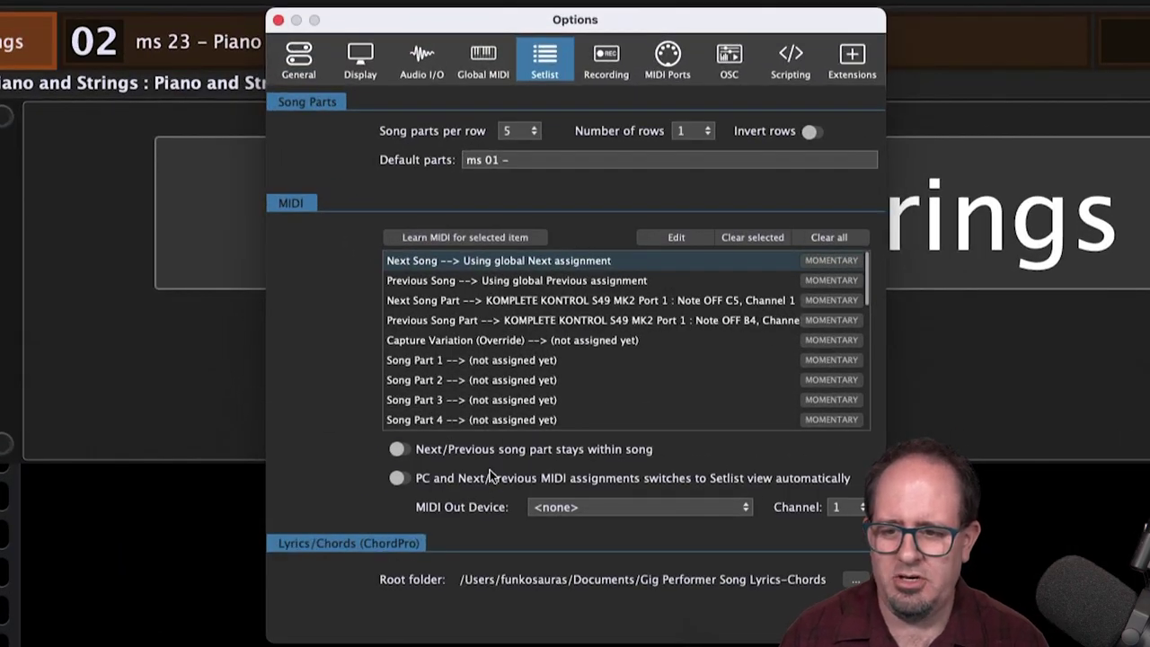
{"action": "left_click", "coordinate": [401, 449]}
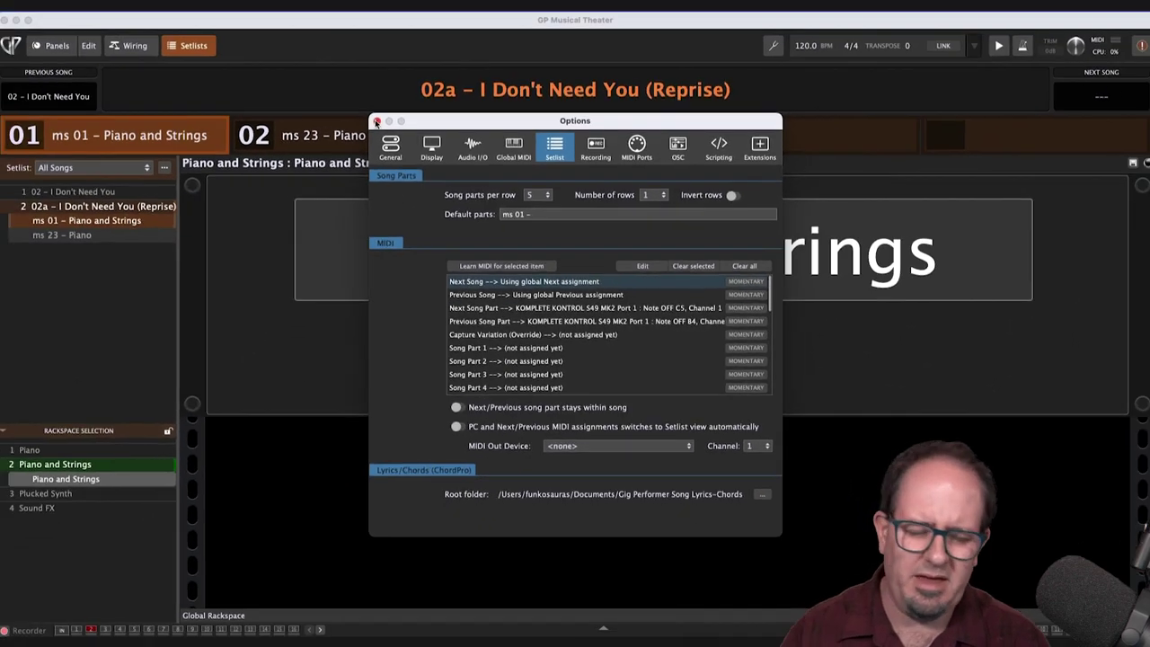
{"action": "left_click", "coordinate": [278, 20]}
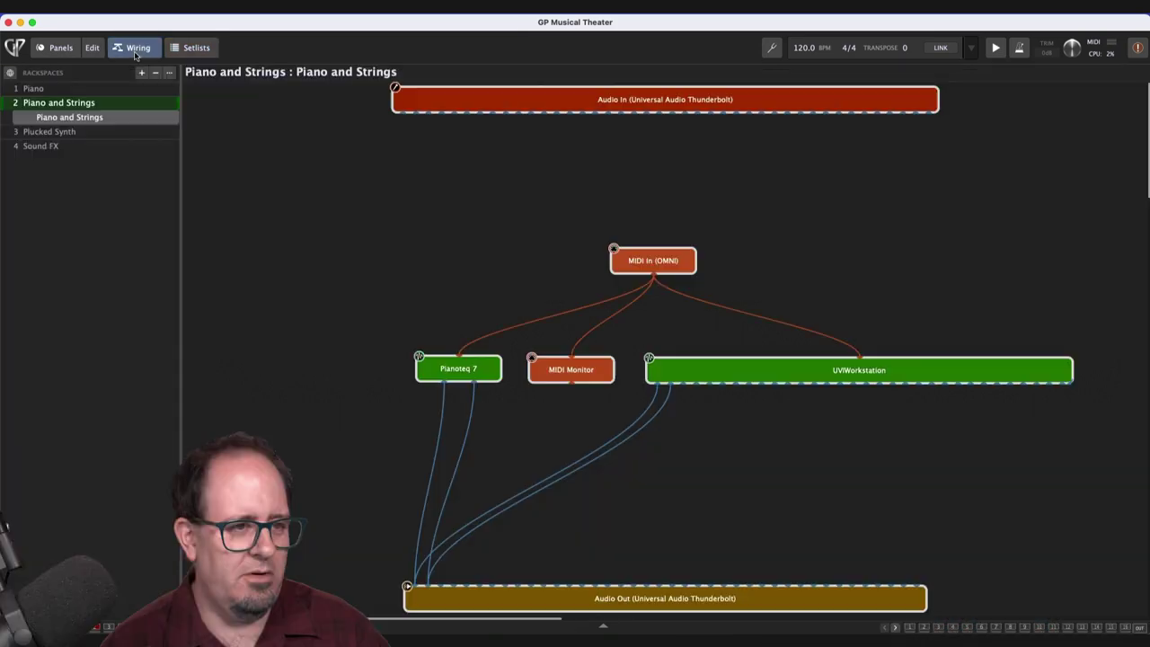
Switch the Piano and Strings rackspace to its Wiring view to see its plugin blocks.
{"action": "left_click", "coordinate": [135, 48]}
Select the Sound FX rackspace to view its MIDI In to SFX - Send Text wiring.
{"action": "left_click", "coordinate": [52, 145]}
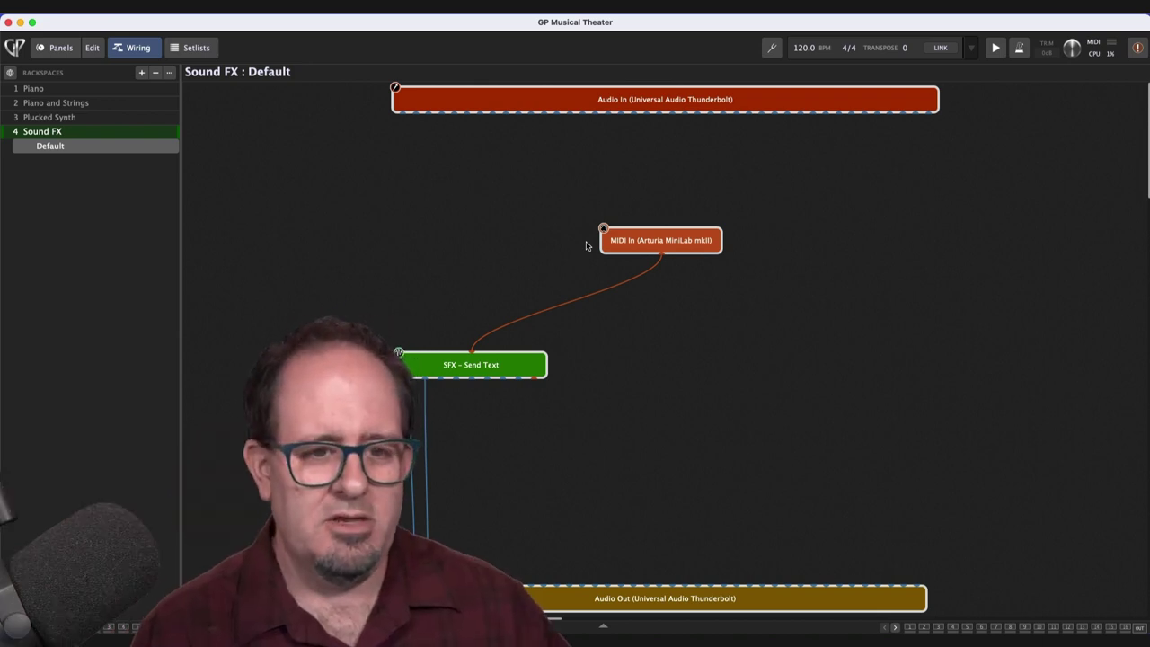
{"action": "mouse_move", "coordinate": [627, 255]}
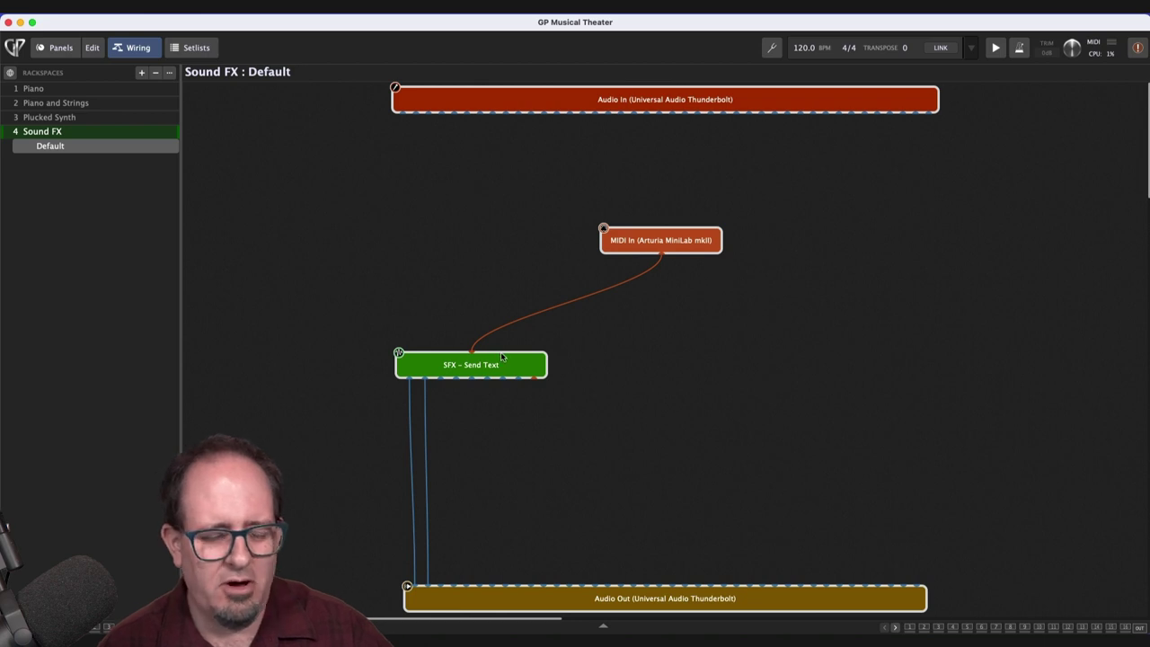
{"action": "mouse_move", "coordinate": [497, 363]}
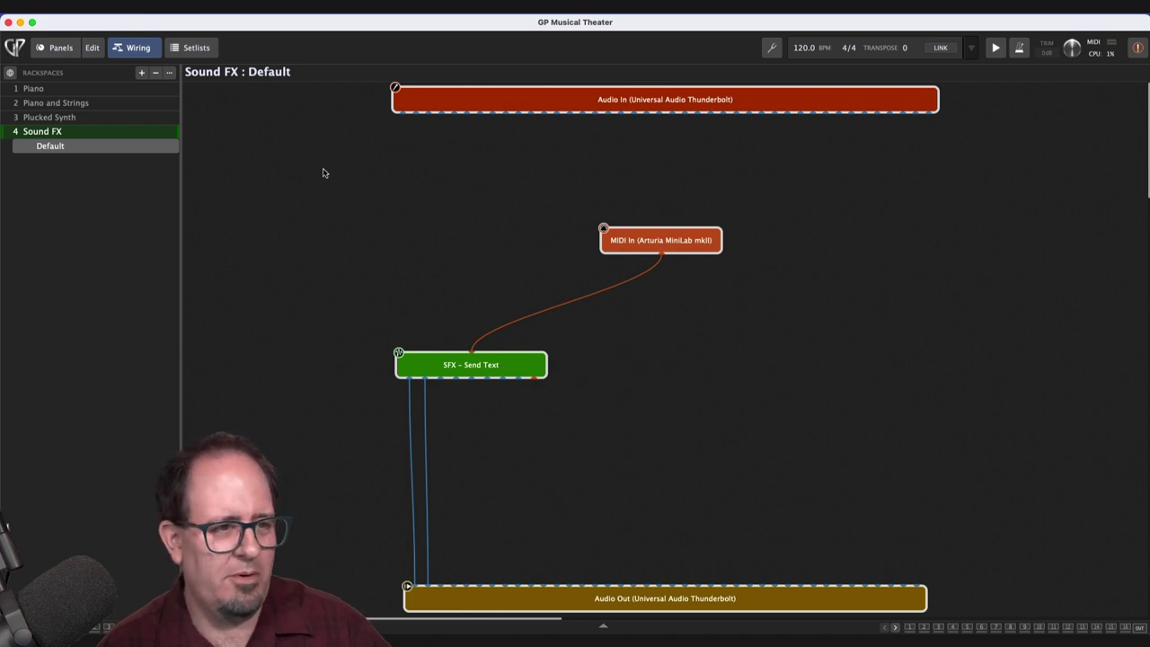
Check the Sound FX panel's Play From Beginning pad and Edit mode, then return to Wiring.
{"action": "left_click", "coordinate": [58, 47]}
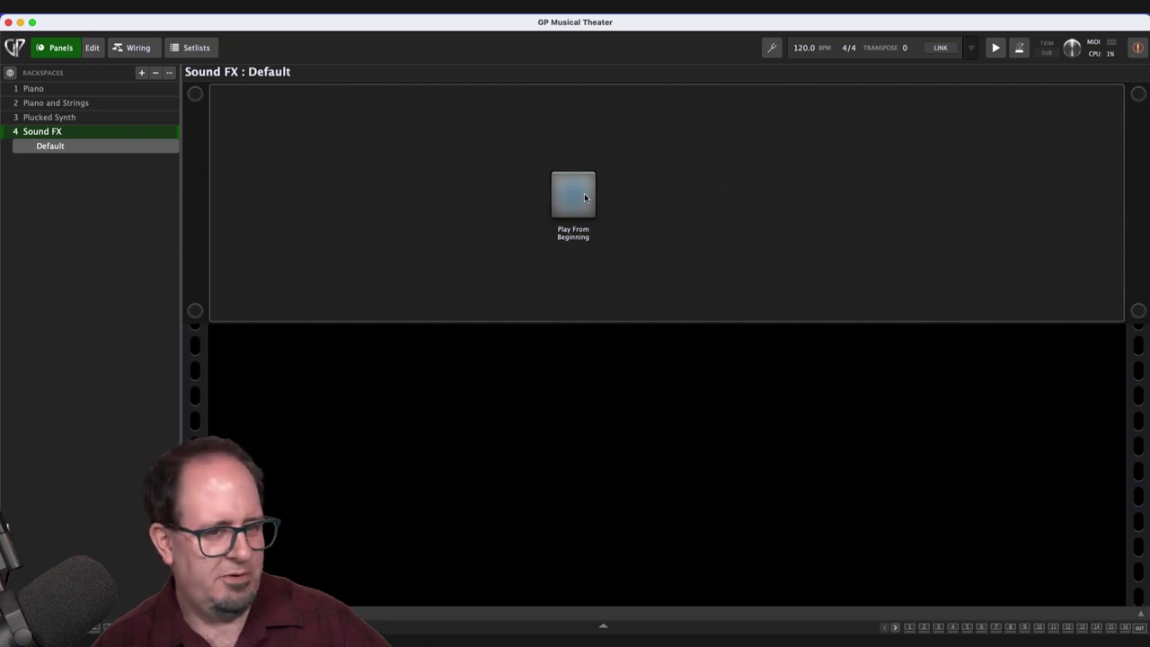
{"action": "left_click", "coordinate": [588, 196]}
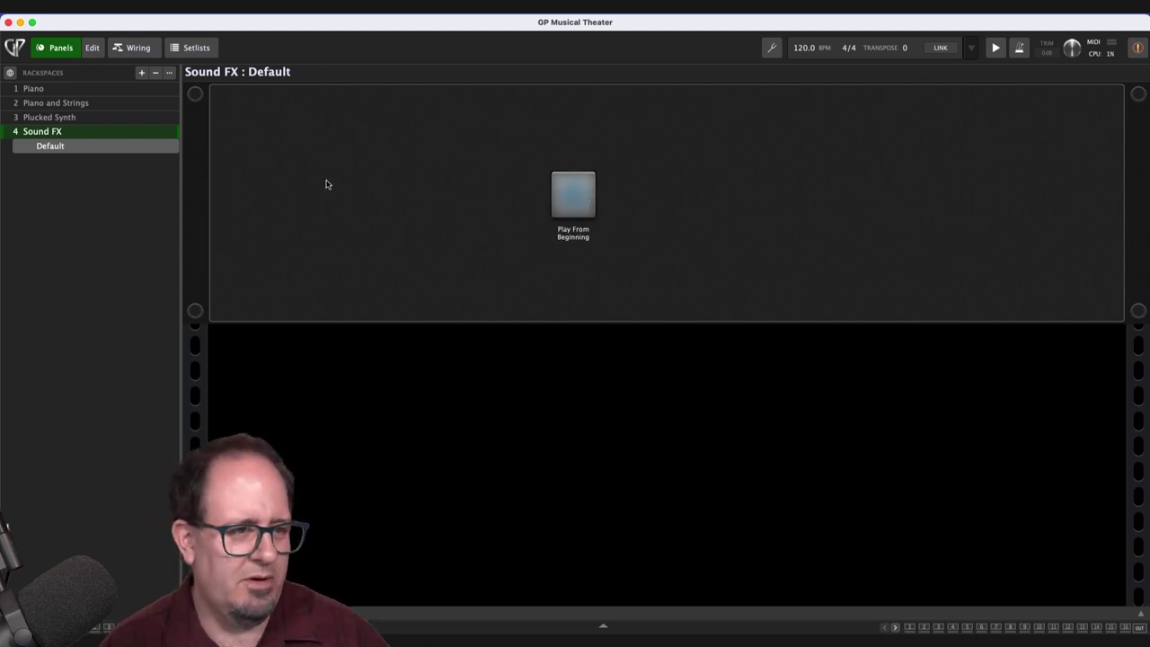
{"action": "left_click", "coordinate": [92, 50]}
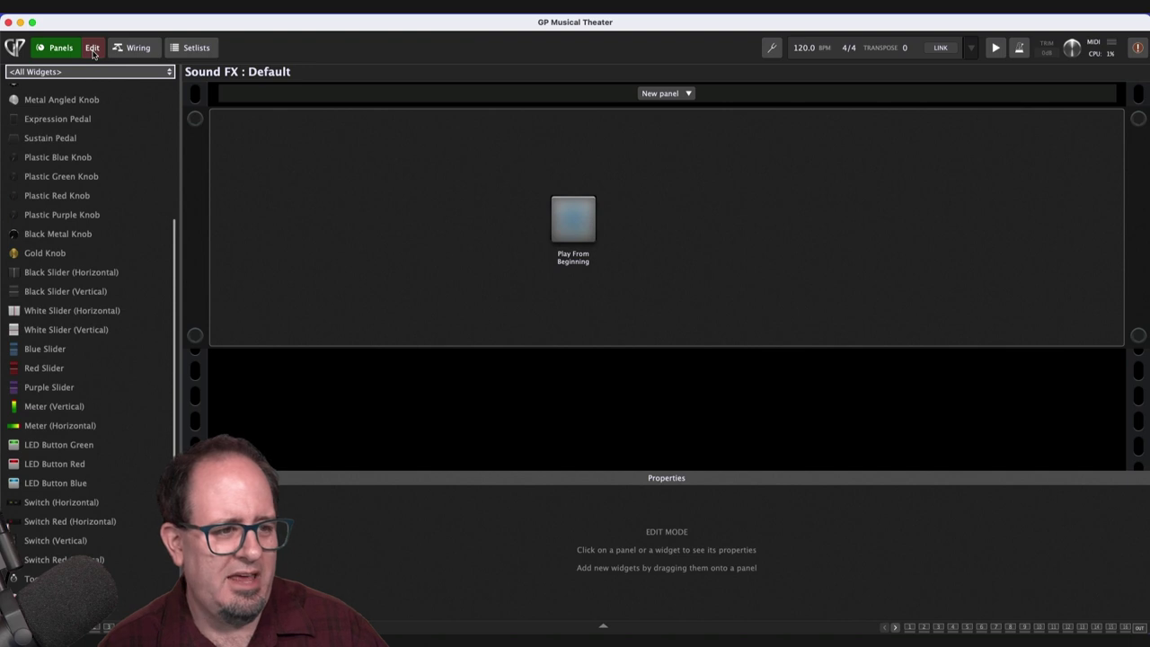
{"action": "left_click", "coordinate": [137, 48]}
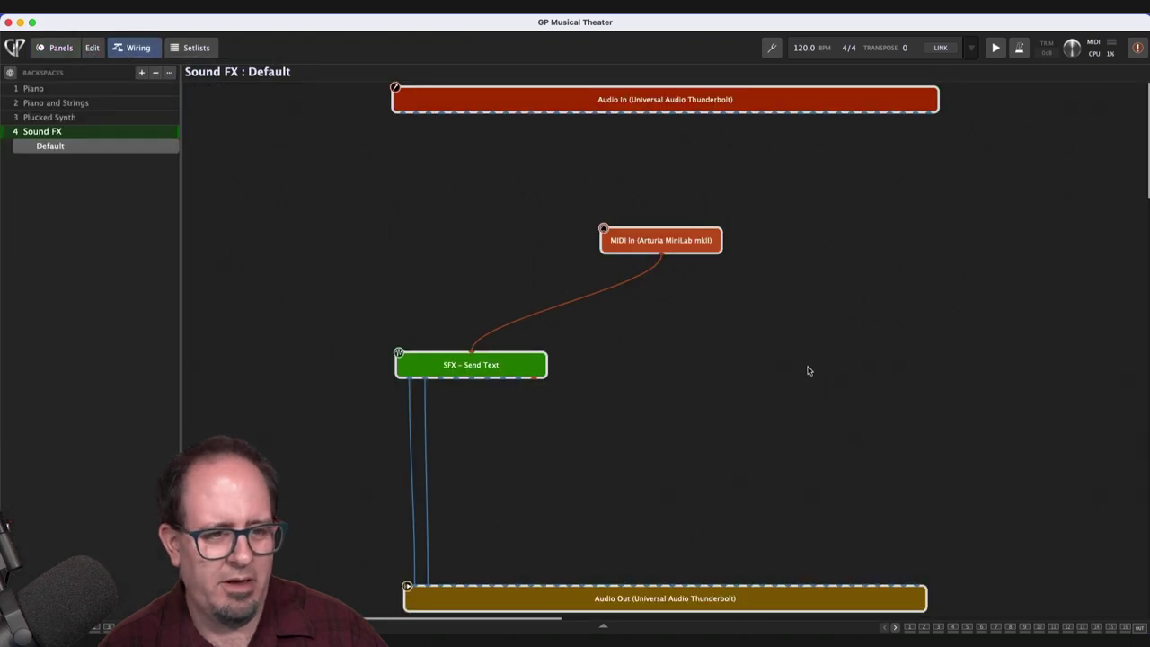
Add an Audio File Player block from Media Players to the Sound FX rackspace wiring.
{"action": "right_click", "coordinate": [715, 344]}
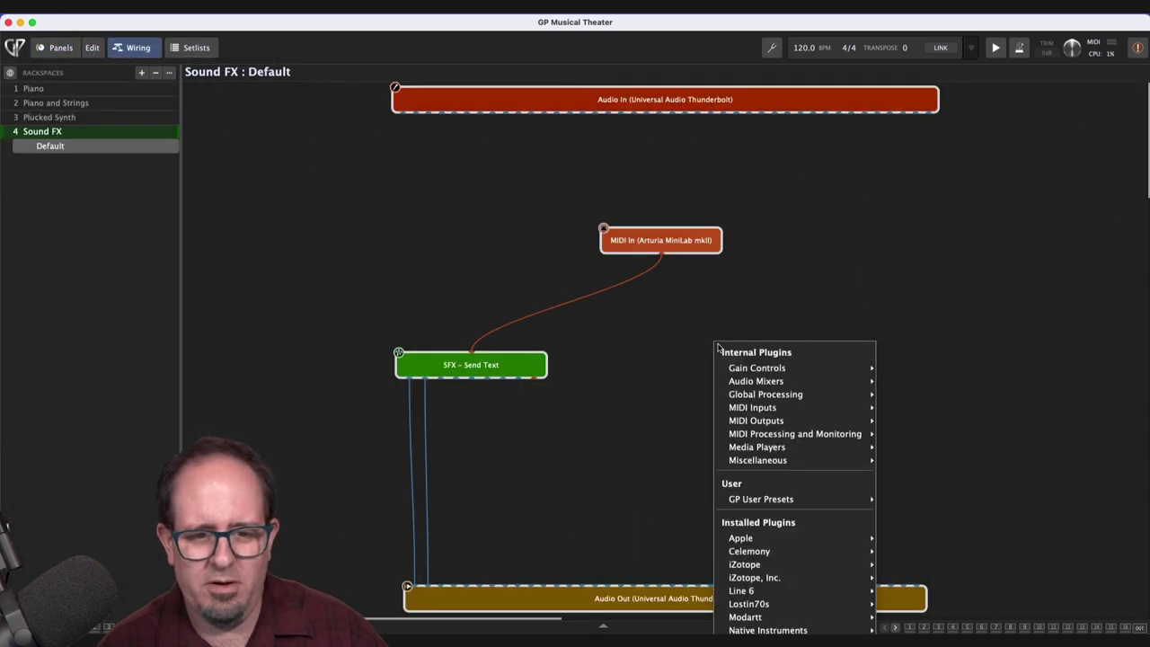
{"action": "mouse_move", "coordinate": [745, 398]}
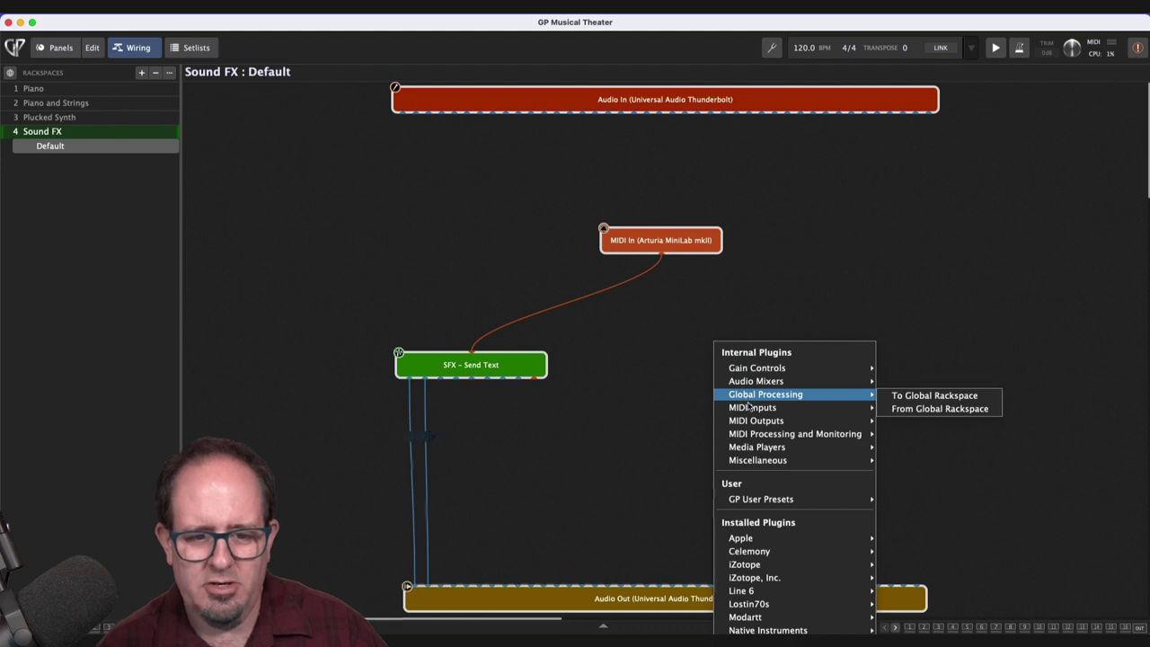
{"action": "mouse_move", "coordinate": [764, 446]}
{"action": "left_click", "coordinate": [954, 433]}
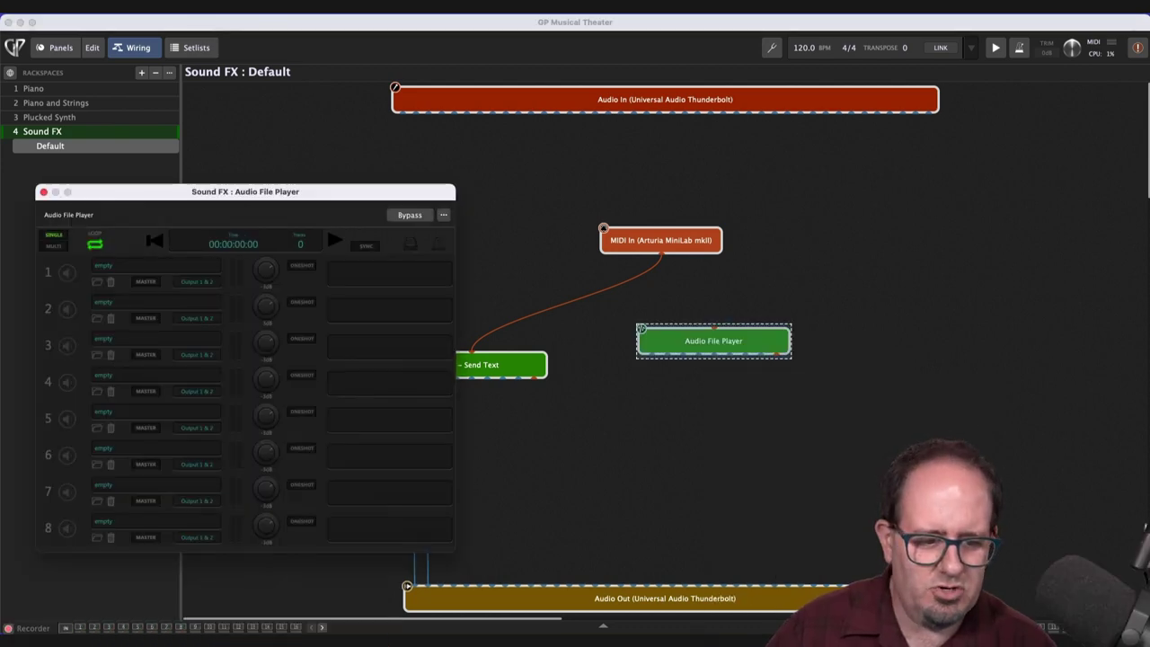
Load Receive Text.wav onto the player's track 1 with looping turned off.
{"action": "left_click_drag", "start_coordinate": [324, 646], "coordinate": [212, 247]}
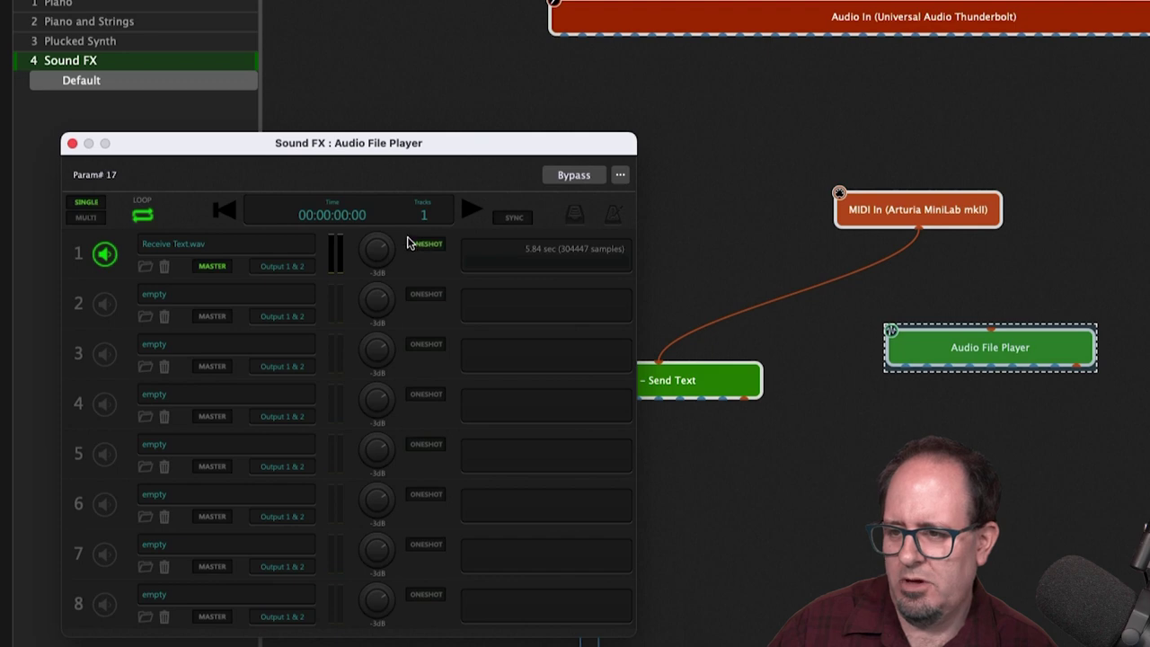
{"action": "left_click", "coordinate": [151, 215]}
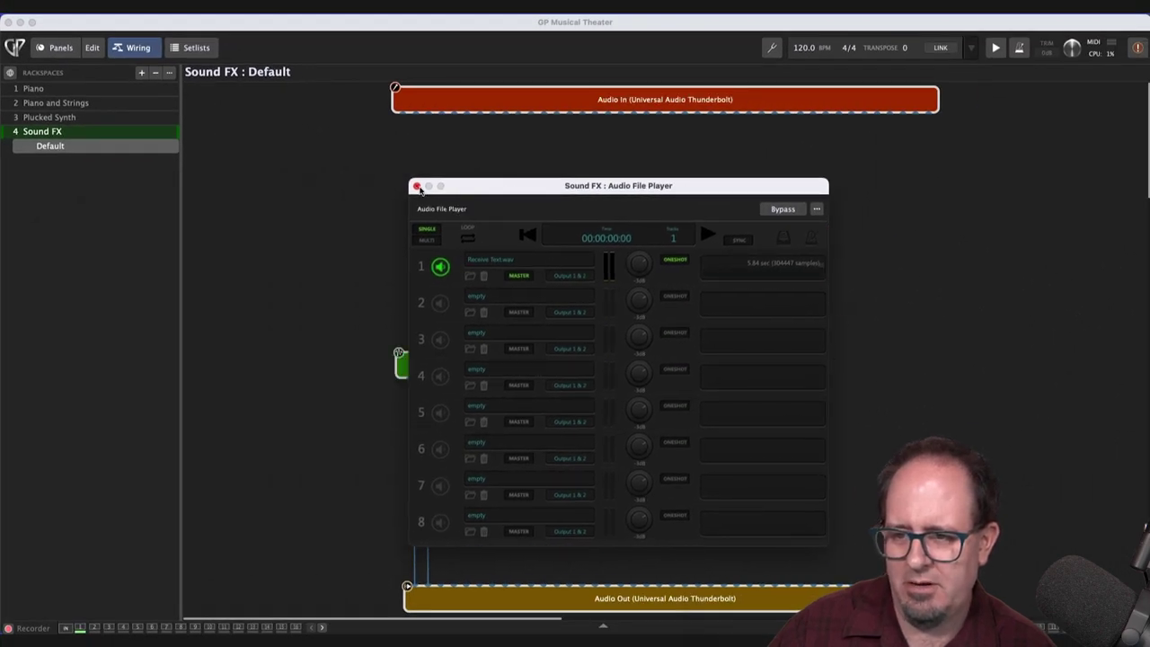
{"action": "left_click", "coordinate": [416, 186]}
Place the new player beside SFX - Send Text and rename it 'SFX - Receive Text'.
{"action": "left_click_drag", "start_coordinate": [704, 345], "coordinate": [653, 363]}
{"action": "right_click", "coordinate": [653, 363]}
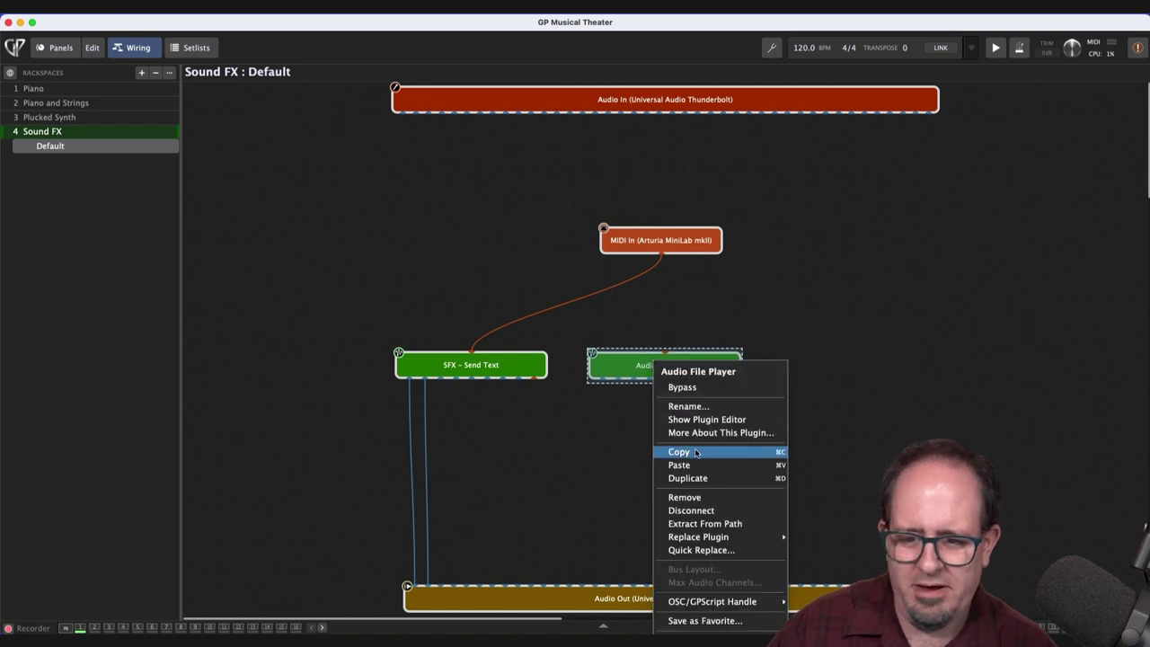
{"action": "left_click", "coordinate": [689, 406]}
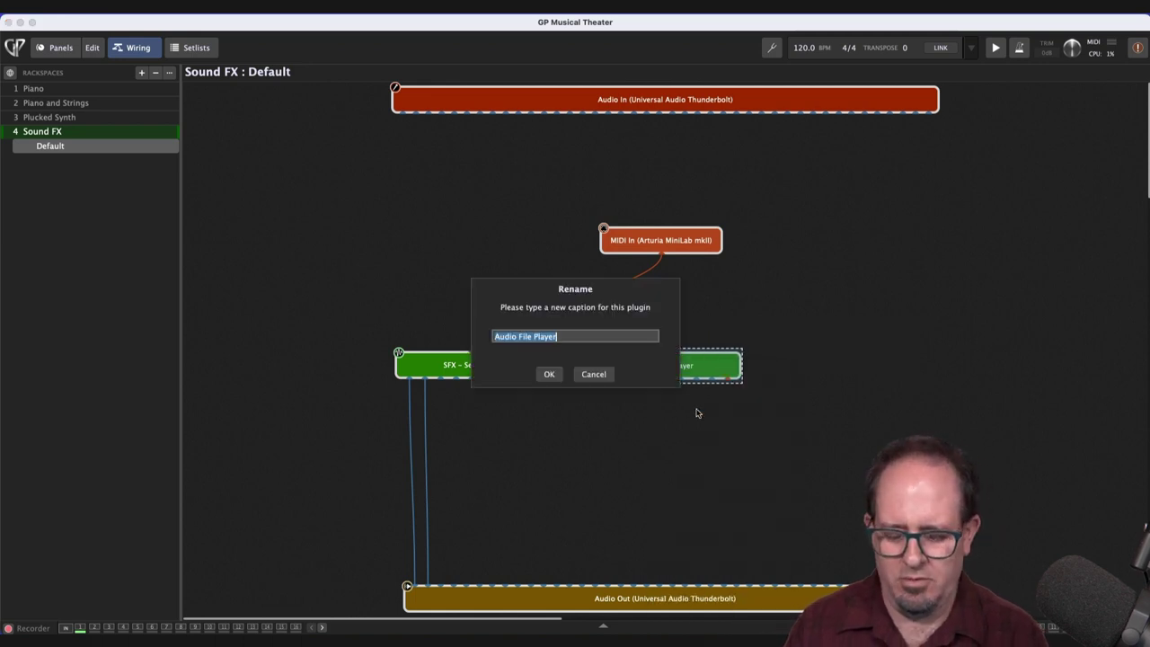
{"action": "type", "text": "SFX - Re"}
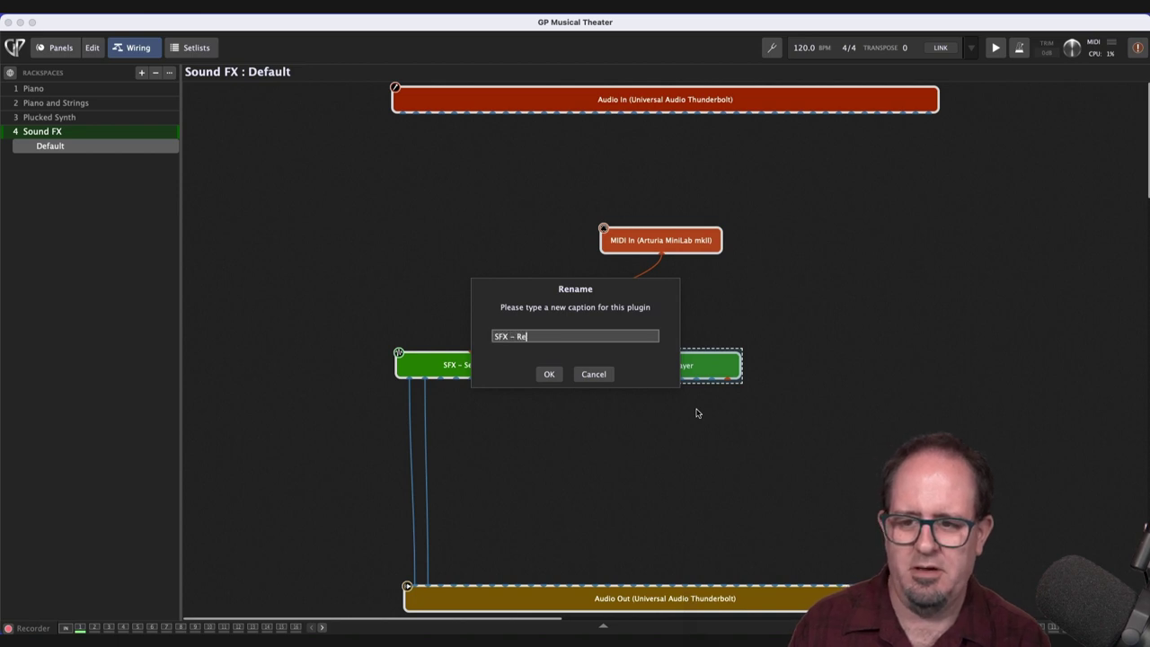
{"action": "type", "text": "ceive Text"}
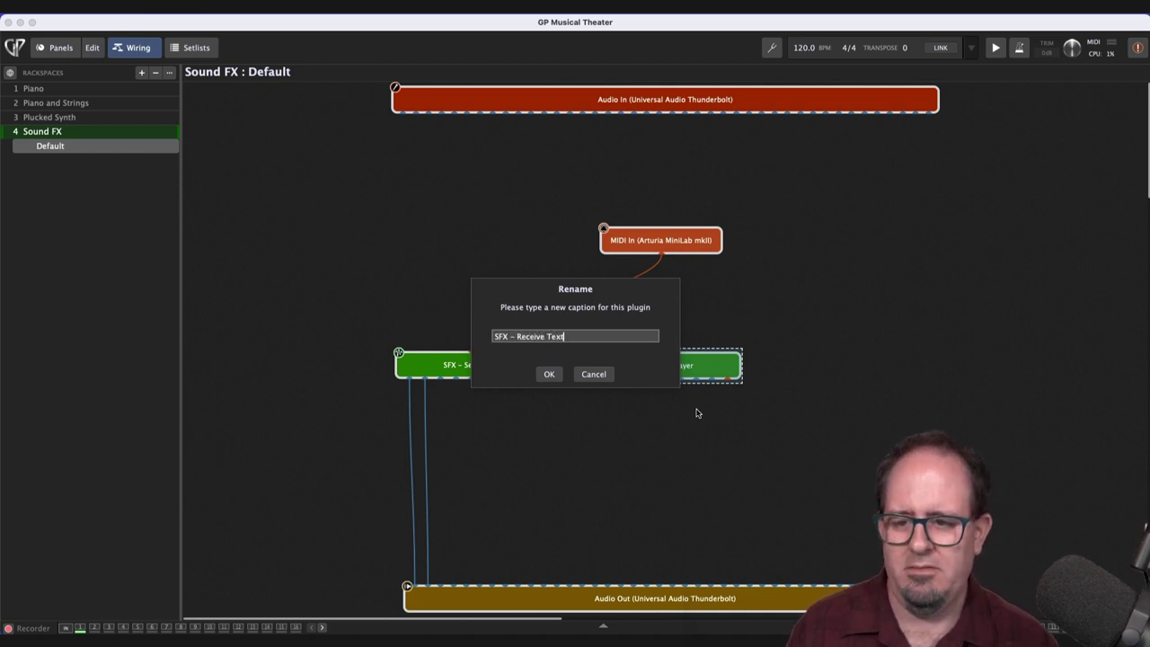
{"action": "left_click", "coordinate": [549, 374]}
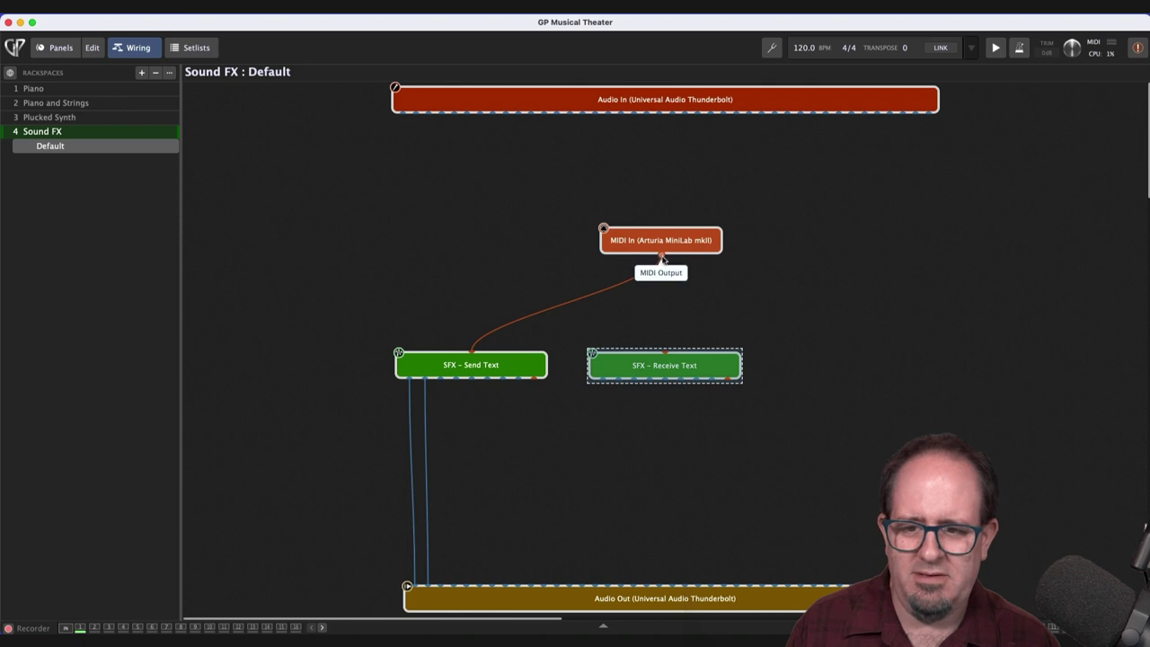
Wire MIDI In into SFX - Receive Text and its audio to Audio Out, then edit panels.
{"action": "left_click_drag", "start_coordinate": [662, 257], "coordinate": [409, 586]}
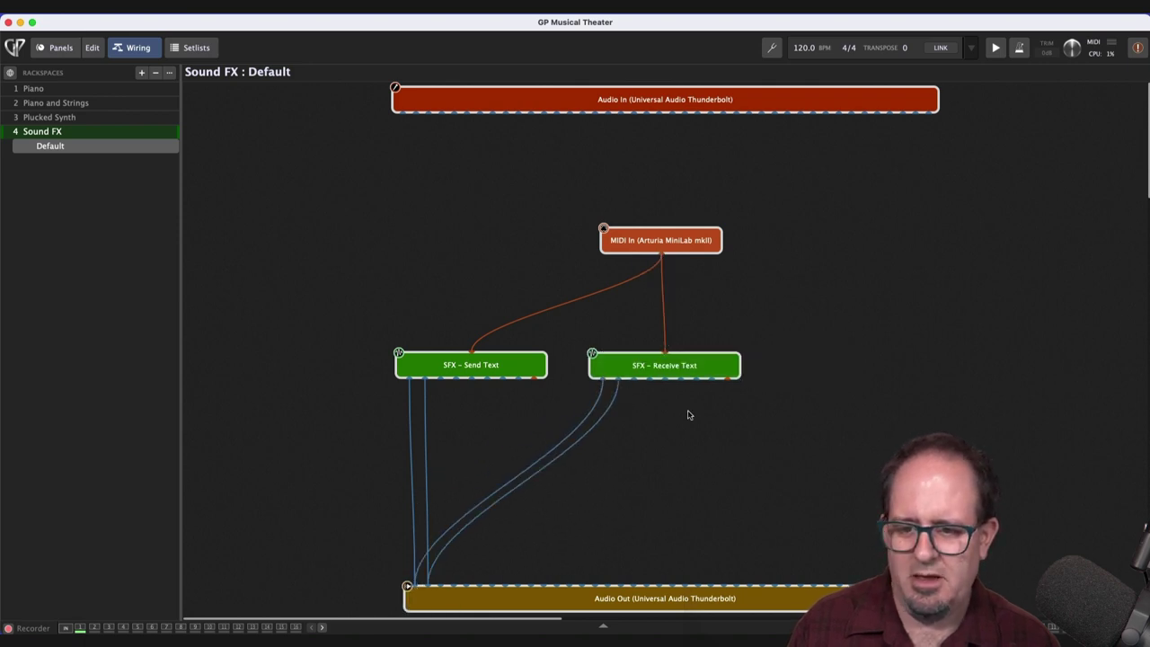
{"action": "mouse_move", "coordinate": [679, 376]}
{"action": "left_mouse_down"}
{"action": "mouse_move", "coordinate": [677, 395]}
{"action": "mouse_move", "coordinate": [676, 369]}
{"action": "left_mouse_up"}
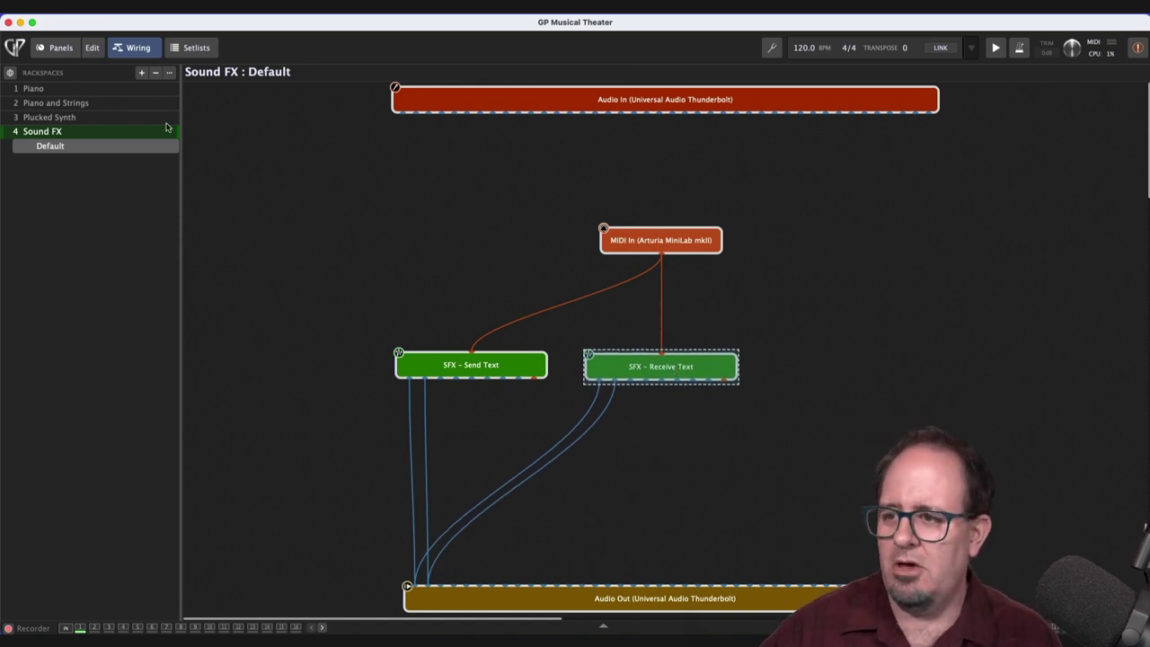
{"action": "left_click", "coordinate": [92, 49]}
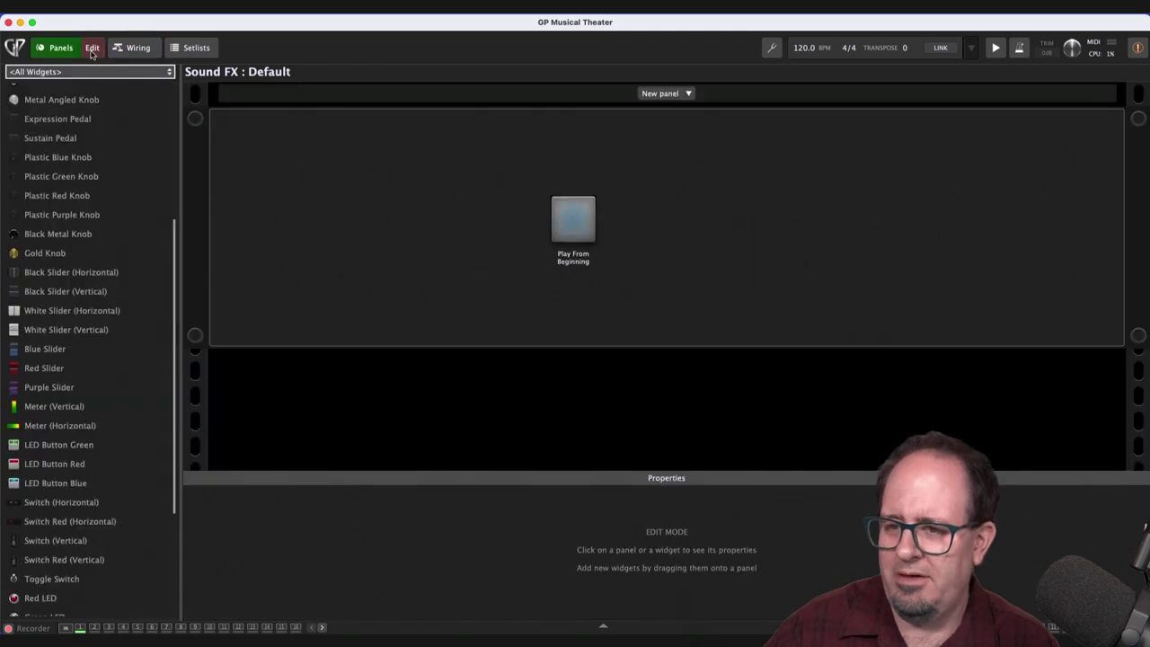
Drop a Pad Button Red widget beside the blue pad on the Sound FX panel and select it.
{"action": "left_click", "coordinate": [221, 296]}
{"action": "scroll", "coordinate": [105, 411], "scroll_direction": "down", "scroll_amount": 5}
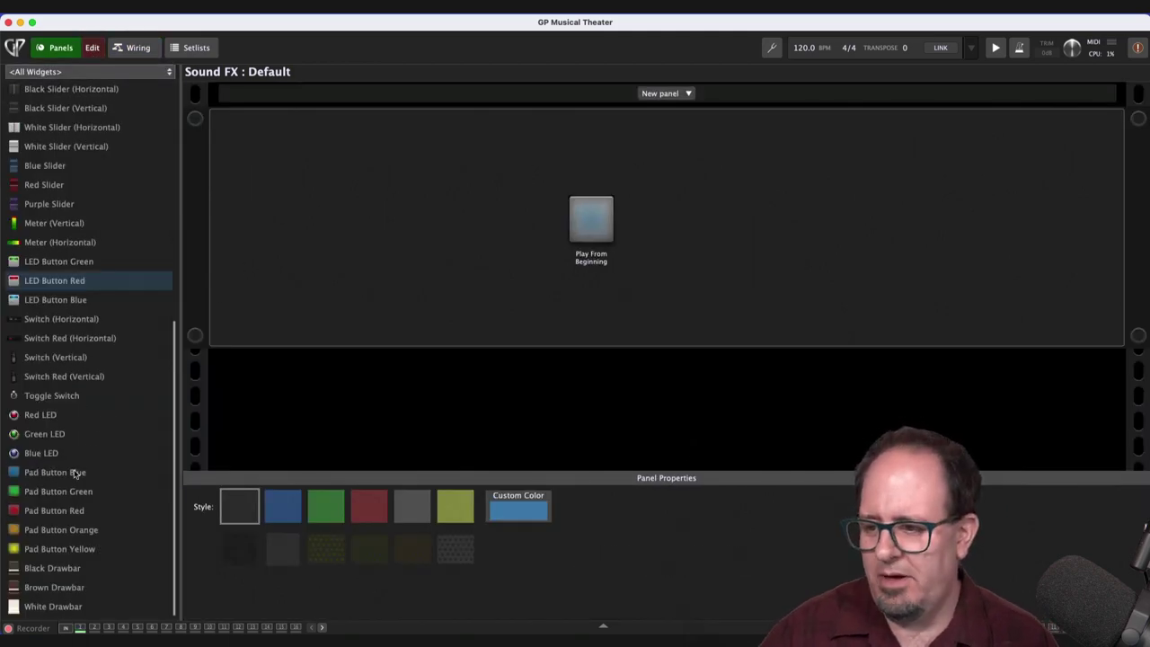
{"action": "left_click_drag", "start_coordinate": [51, 514], "coordinate": [715, 232]}
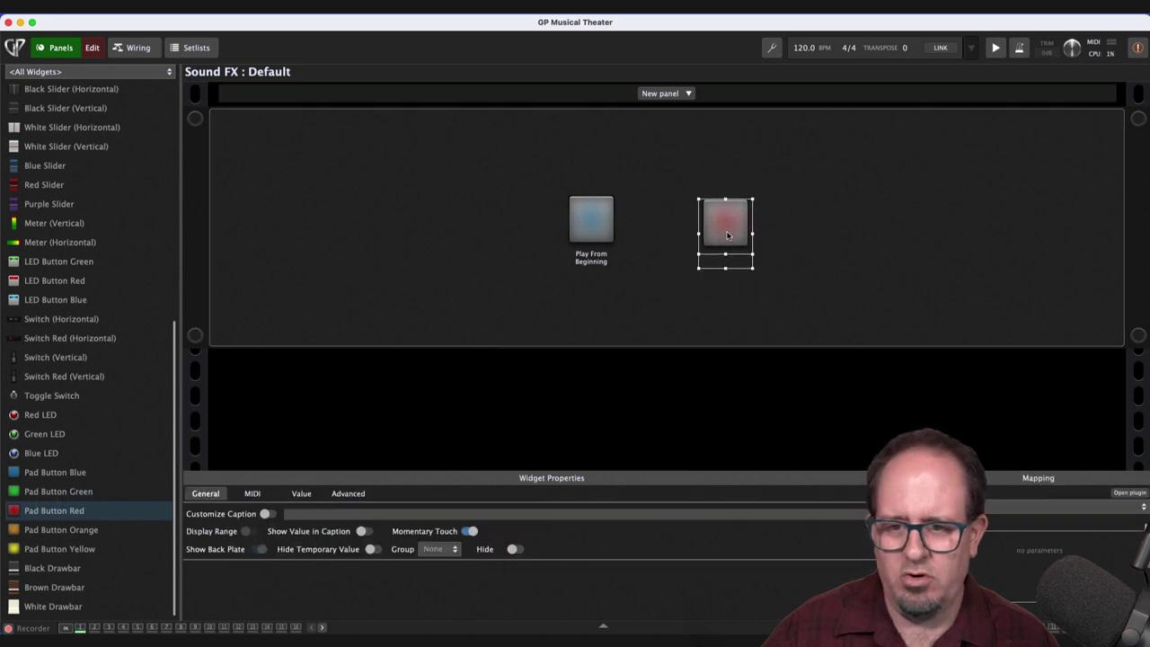
{"action": "left_click_drag", "start_coordinate": [791, 223], "coordinate": [566, 235]}
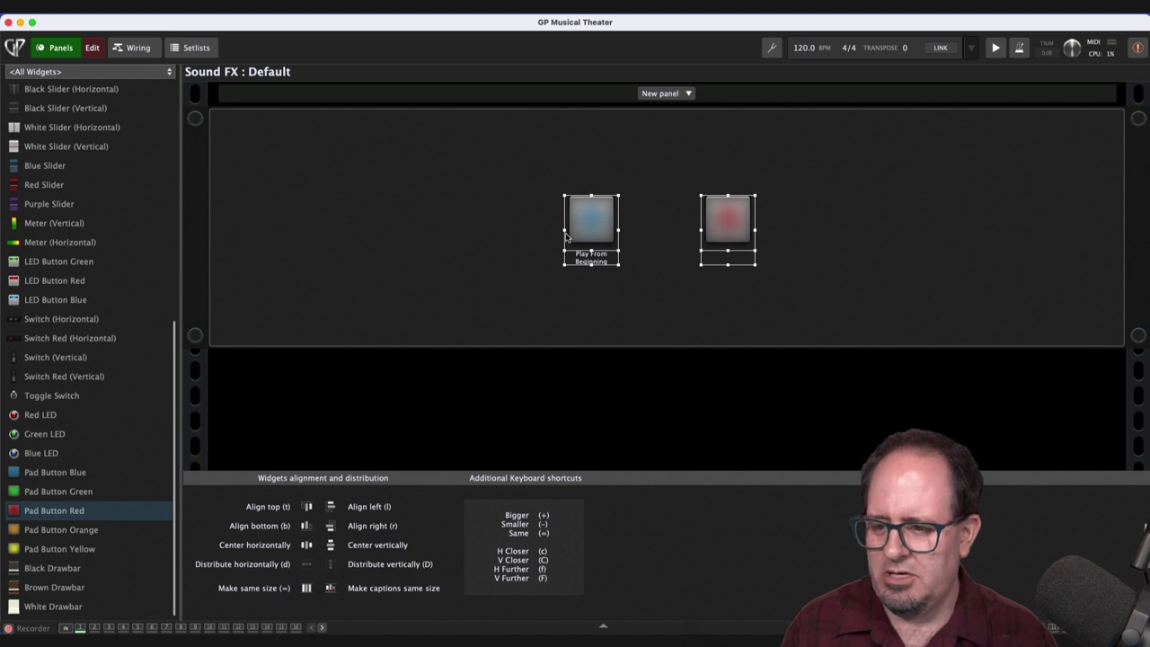
{"action": "left_click", "coordinate": [840, 251]}
{"action": "left_click", "coordinate": [728, 226]}
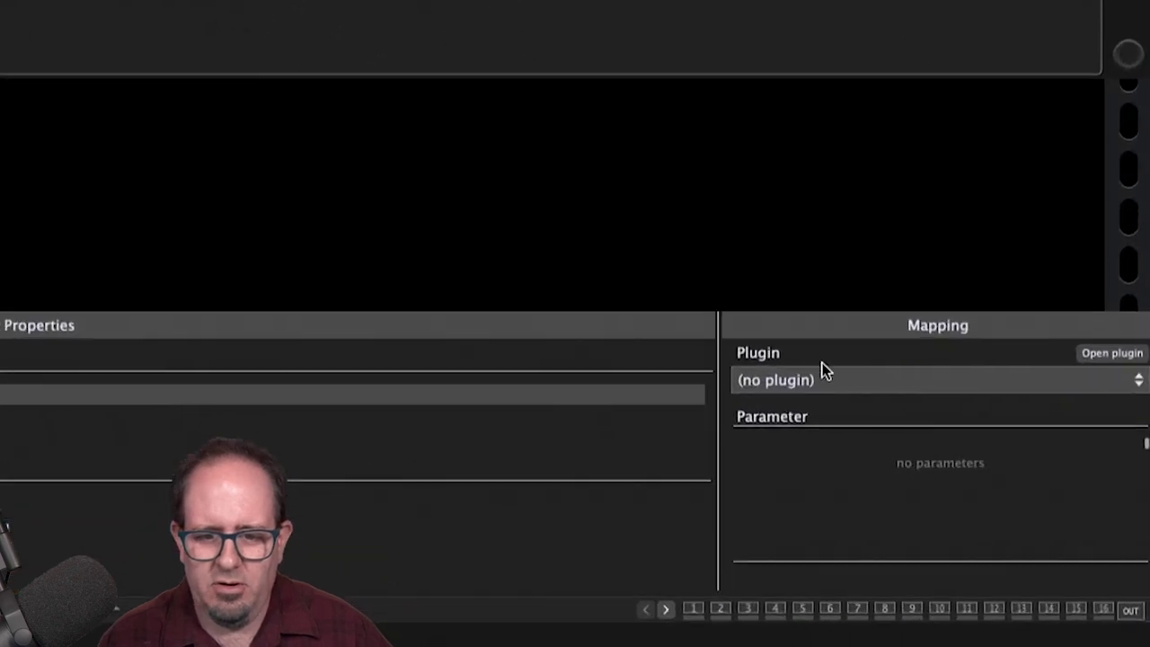
Map the red pad to SFX - Receive Text with the Play From Beginning parameter.
{"action": "left_click", "coordinate": [822, 379]}
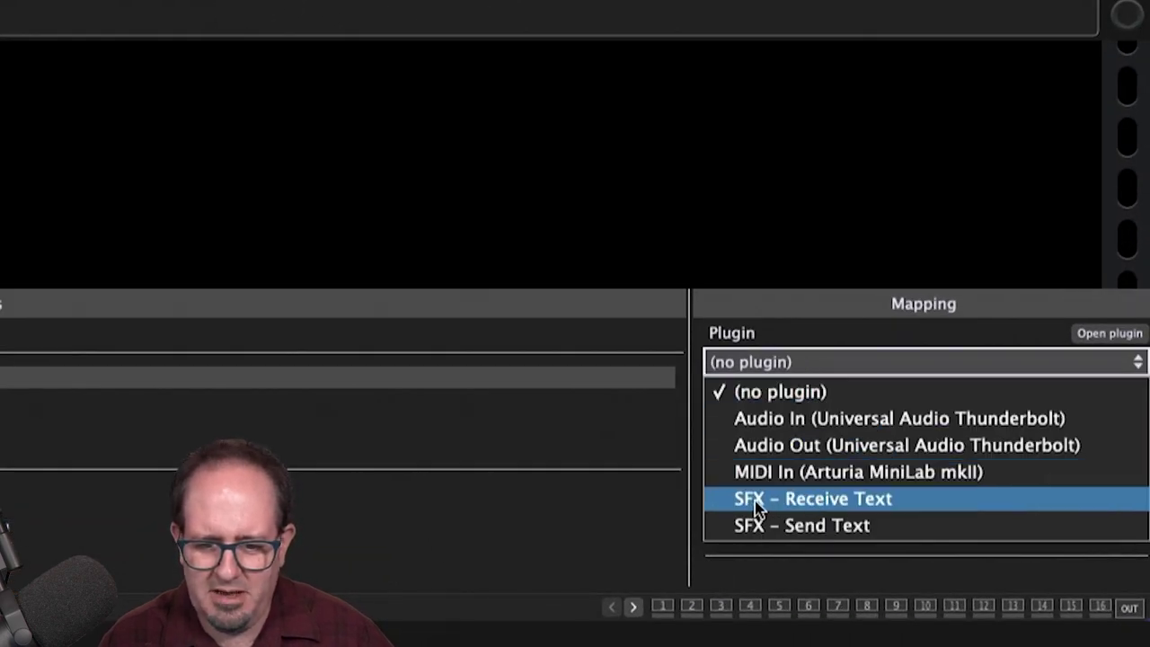
{"action": "left_click", "coordinate": [802, 501]}
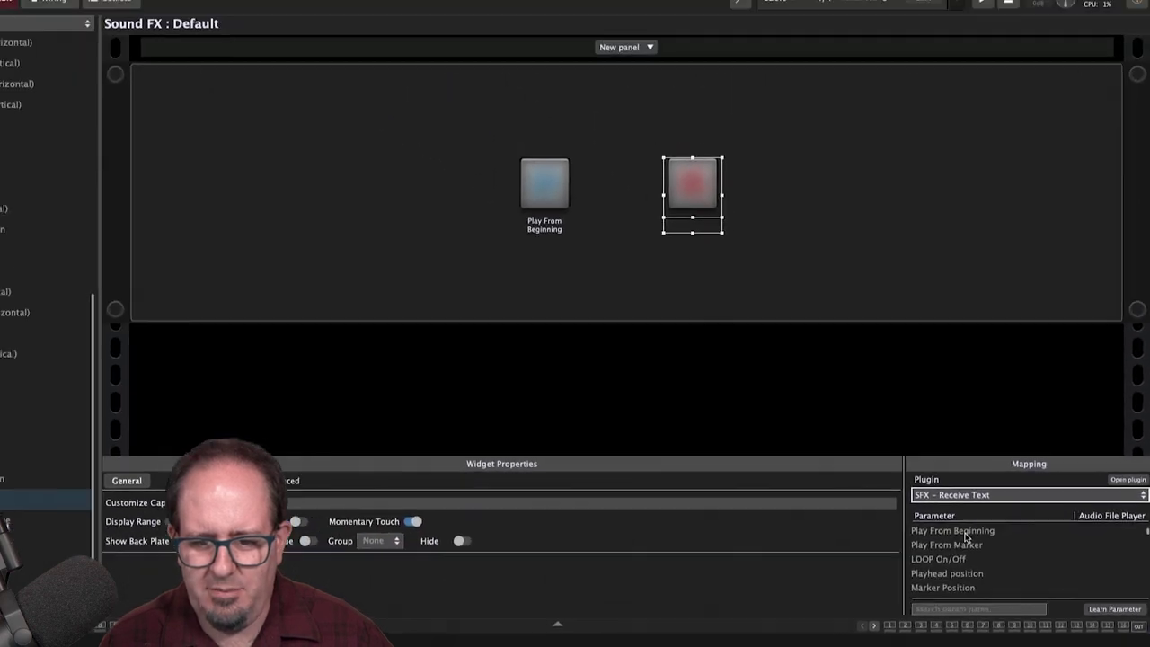
{"action": "left_click", "coordinate": [965, 532]}
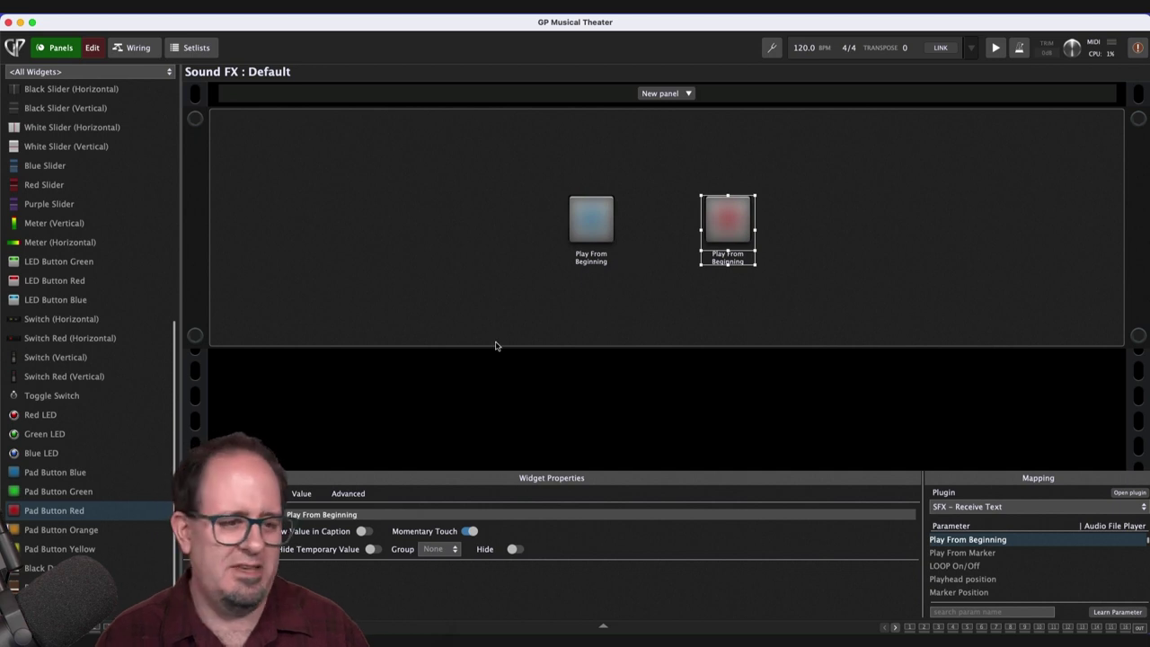
MIDI-learn note C5 from the KOMPLETE KONTROL keyboard as the red pad's trigger.
{"action": "left_click", "coordinate": [253, 494]}
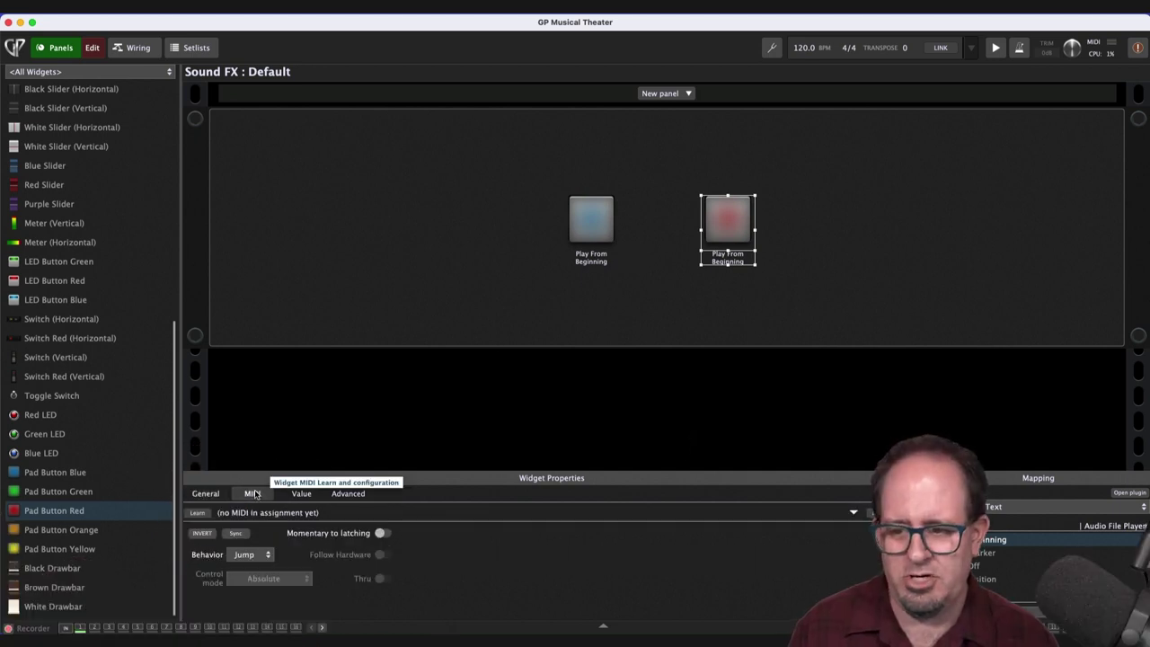
{"action": "left_click", "coordinate": [197, 512]}
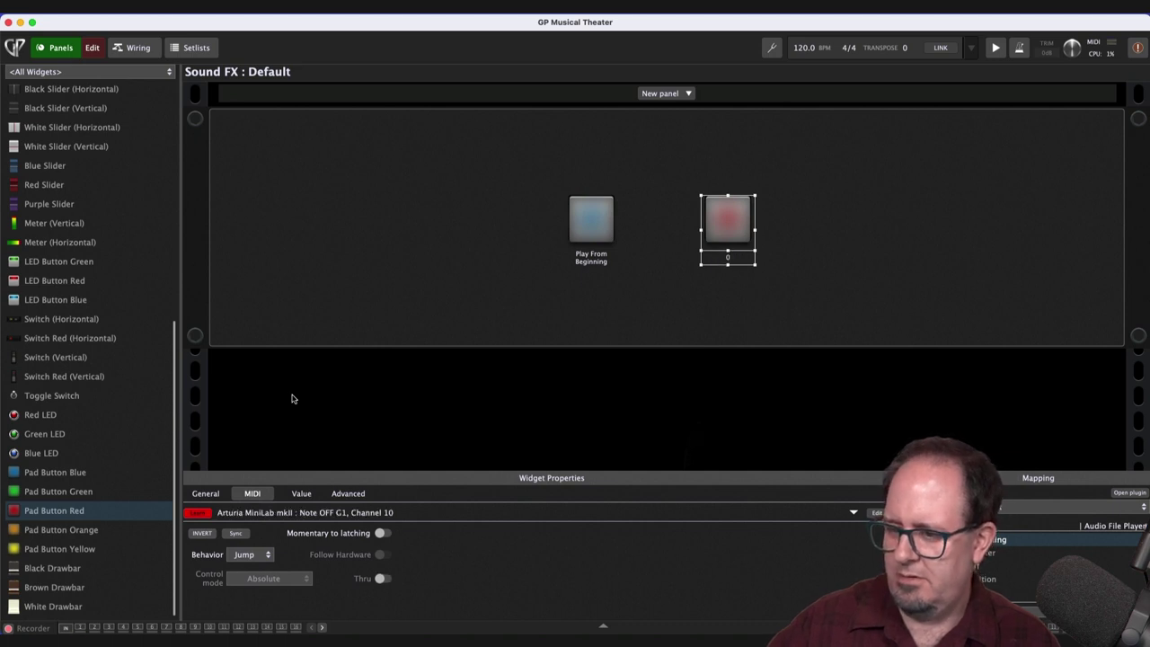
{"action": "left_click", "coordinate": [203, 512]}
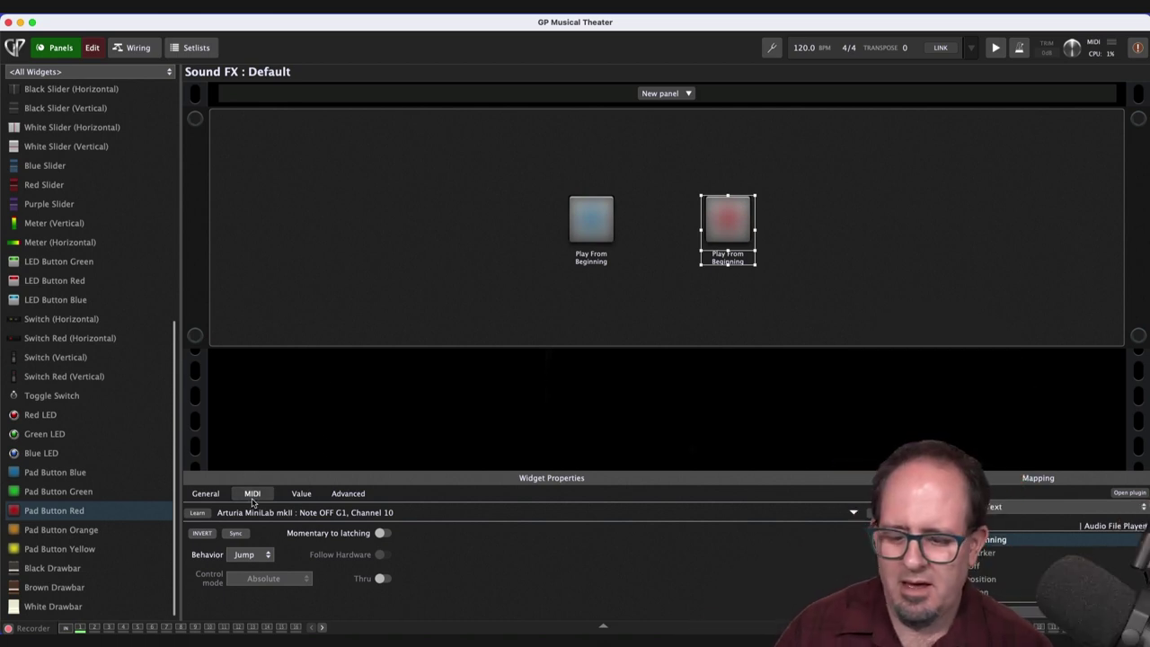
{"action": "left_click", "coordinate": [199, 513]}
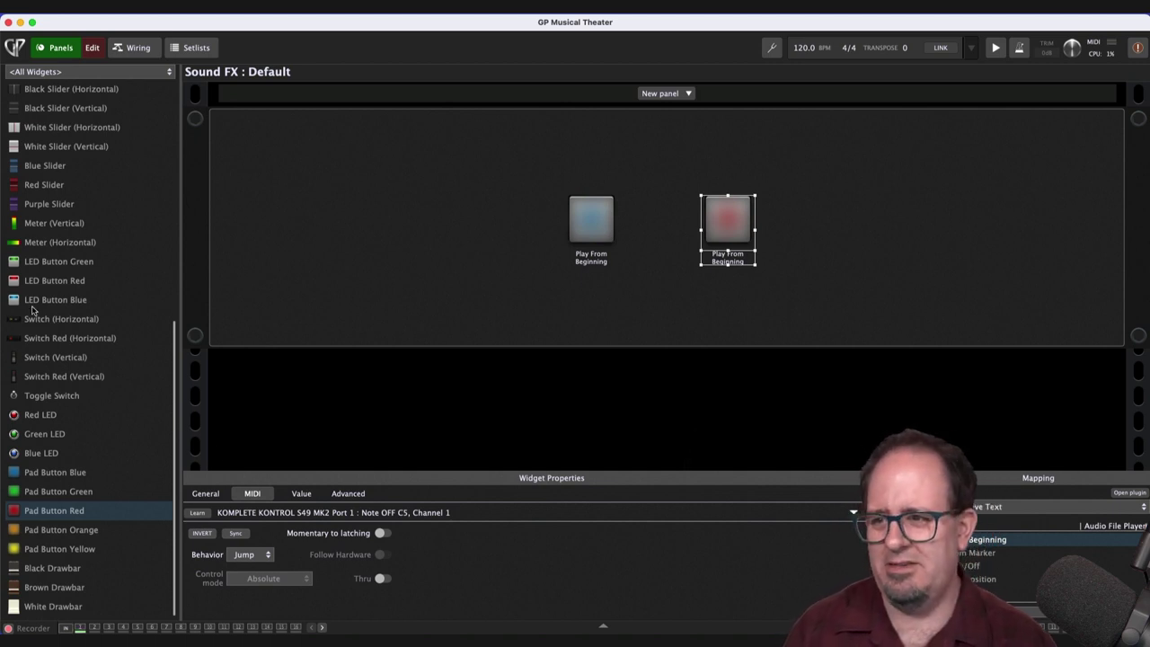
{"action": "left_click", "coordinate": [137, 49]}
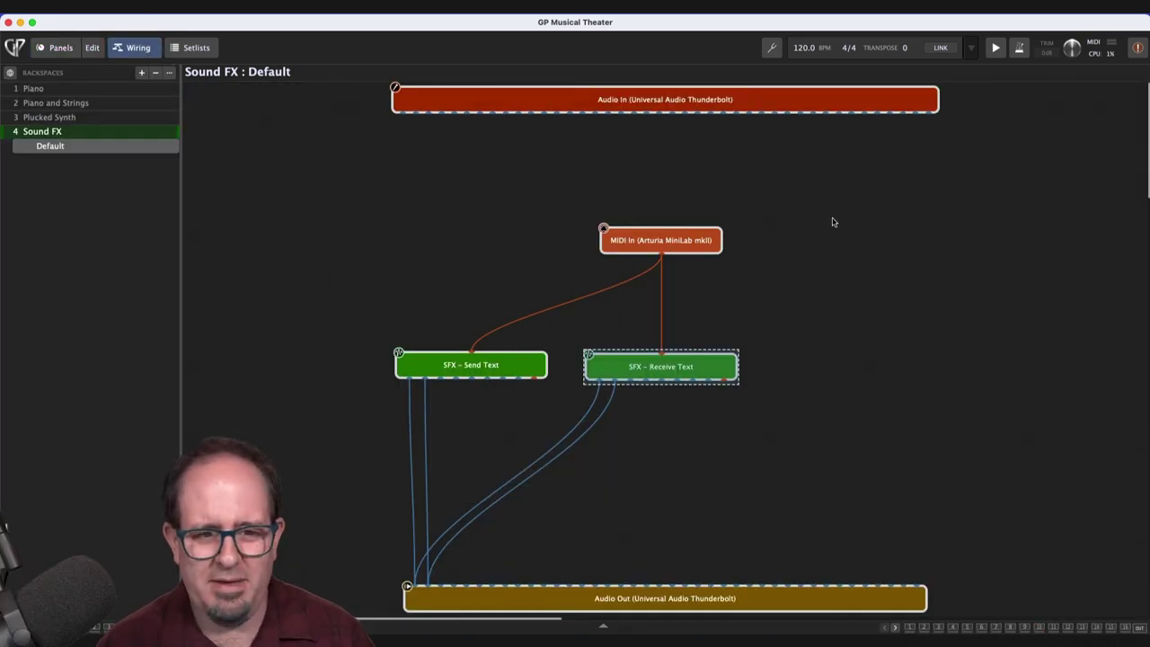
Copy MIDI In and both SFX player blocks and paste them into the Global Rackspace.
{"action": "left_click_drag", "start_coordinate": [832, 221], "coordinate": [303, 464]}
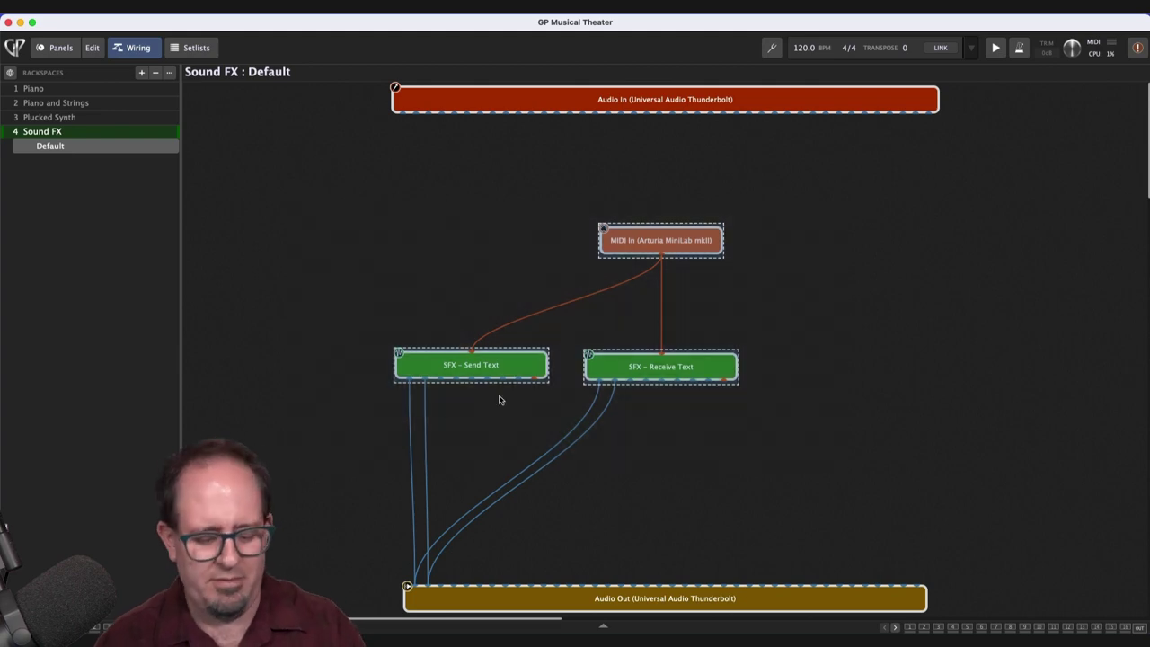
{"action": "key", "text": "super+c"}
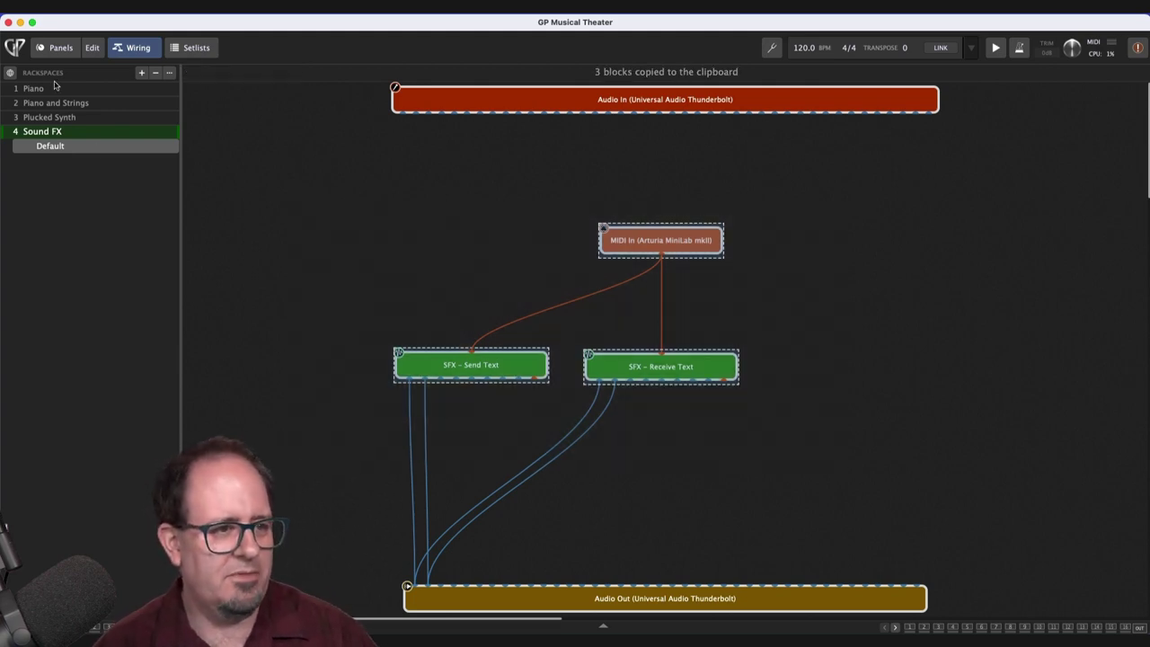
{"action": "left_click", "coordinate": [10, 74]}
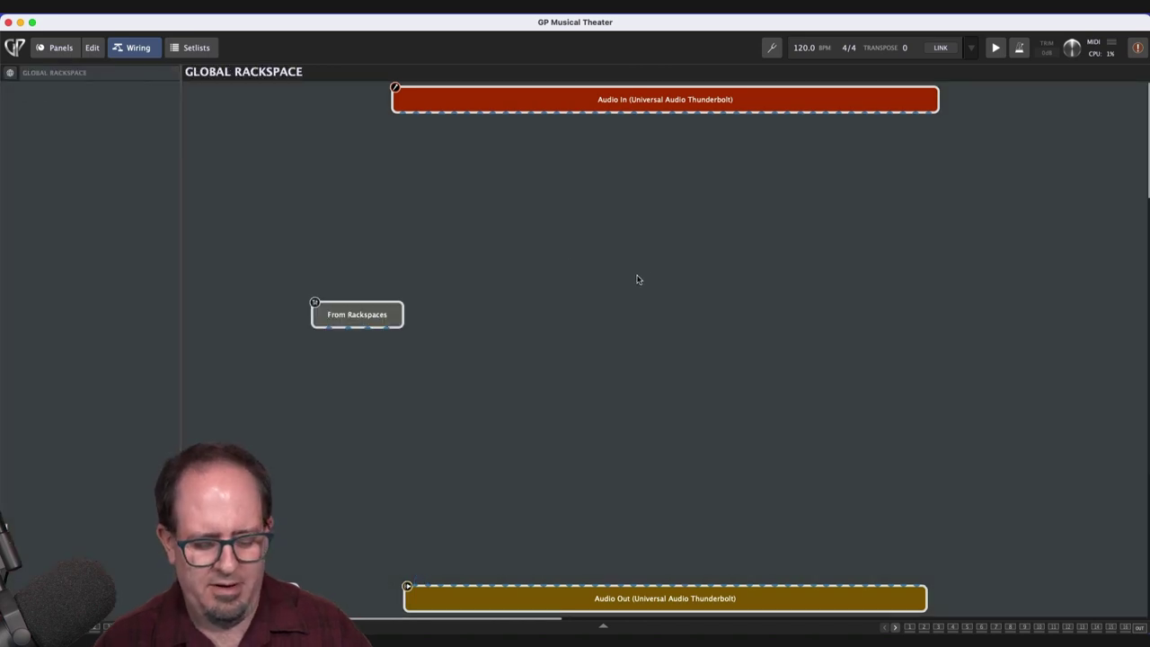
{"action": "key", "text": "super+v"}
Reposition the pasted blocks and connect both SFX players' audio to Audio Out.
{"action": "left_click_drag", "start_coordinate": [677, 193], "coordinate": [705, 266]}
{"action": "left_click", "coordinate": [529, 317]}
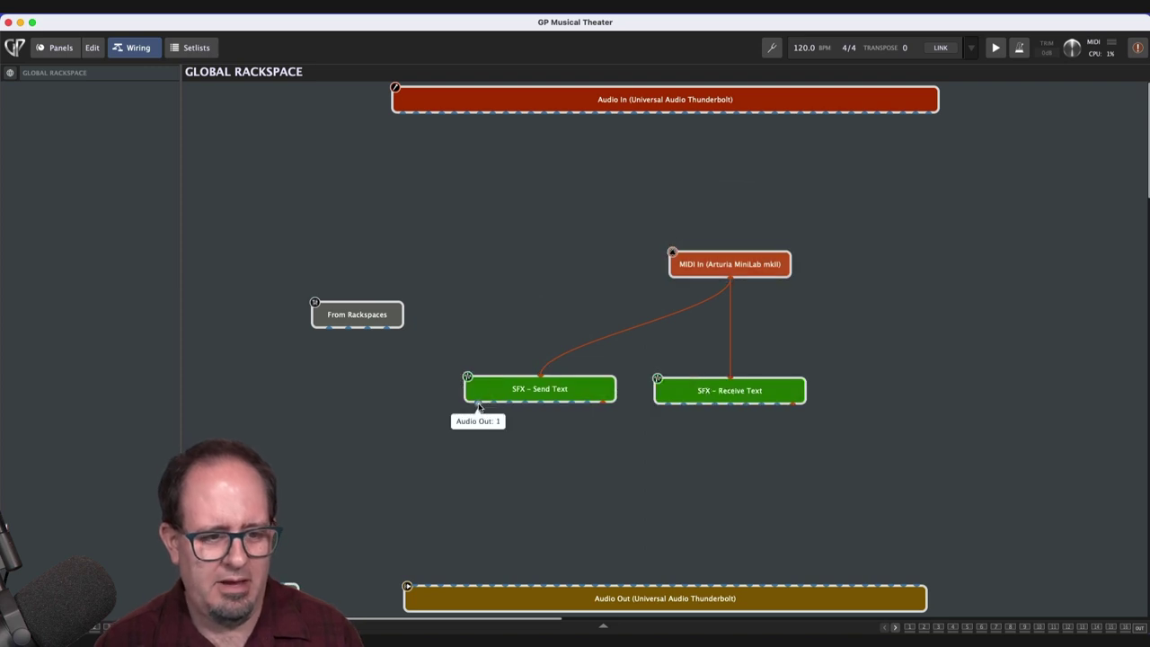
{"action": "left_click_drag", "start_coordinate": [479, 402], "coordinate": [415, 591]}
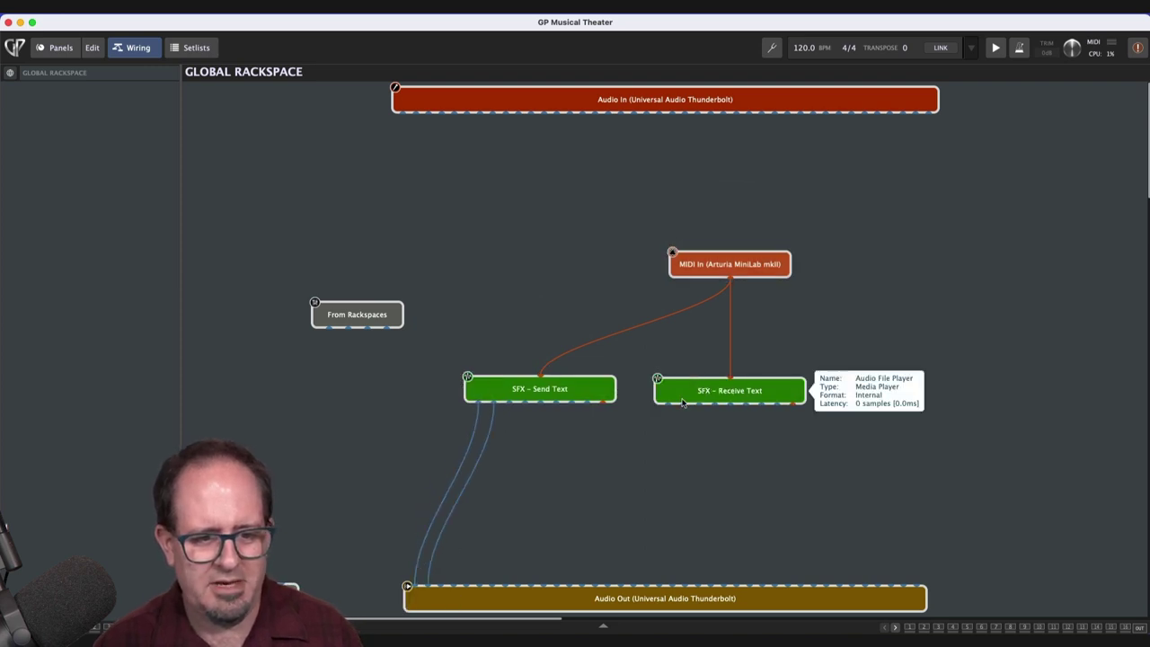
{"action": "left_click_drag", "start_coordinate": [491, 509], "coordinate": [413, 585]}
Copy both Play From Beginning pads from the Sound FX panel in edit mode.
{"action": "left_click", "coordinate": [92, 49]}
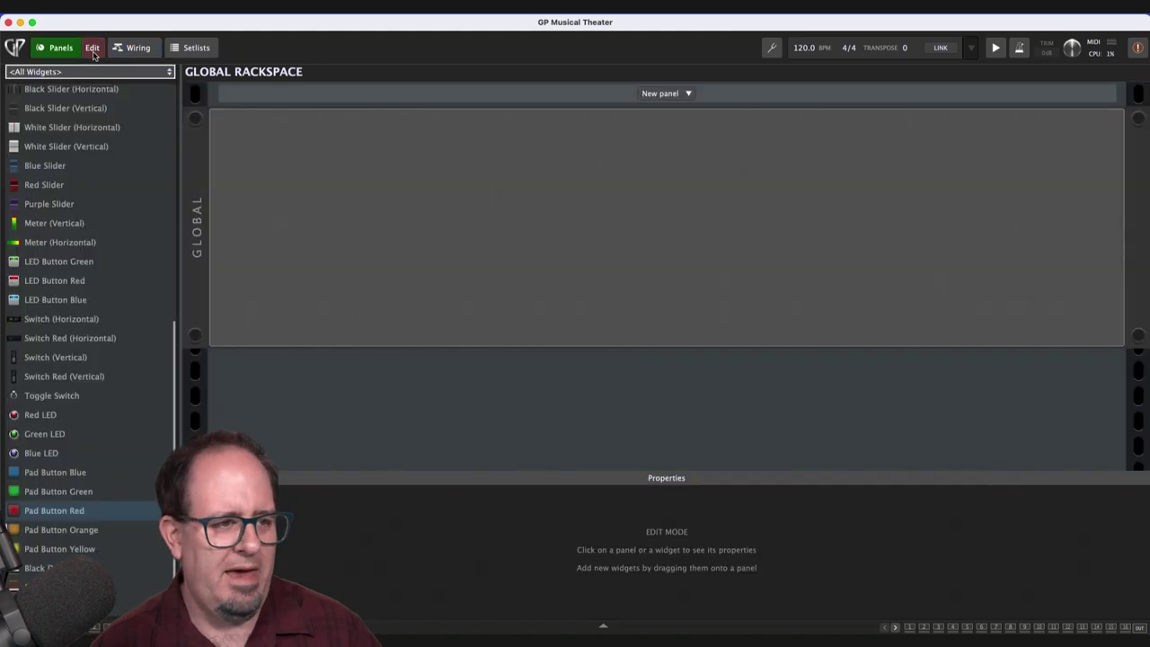
{"action": "left_click", "coordinate": [39, 54]}
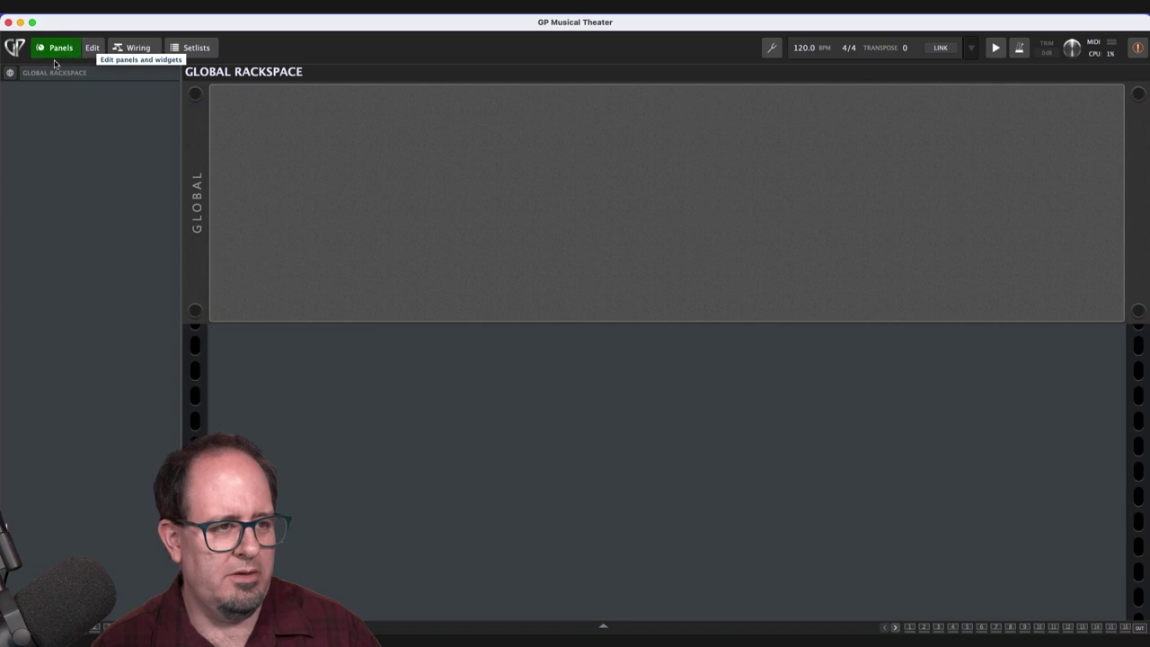
{"action": "left_click", "coordinate": [10, 72]}
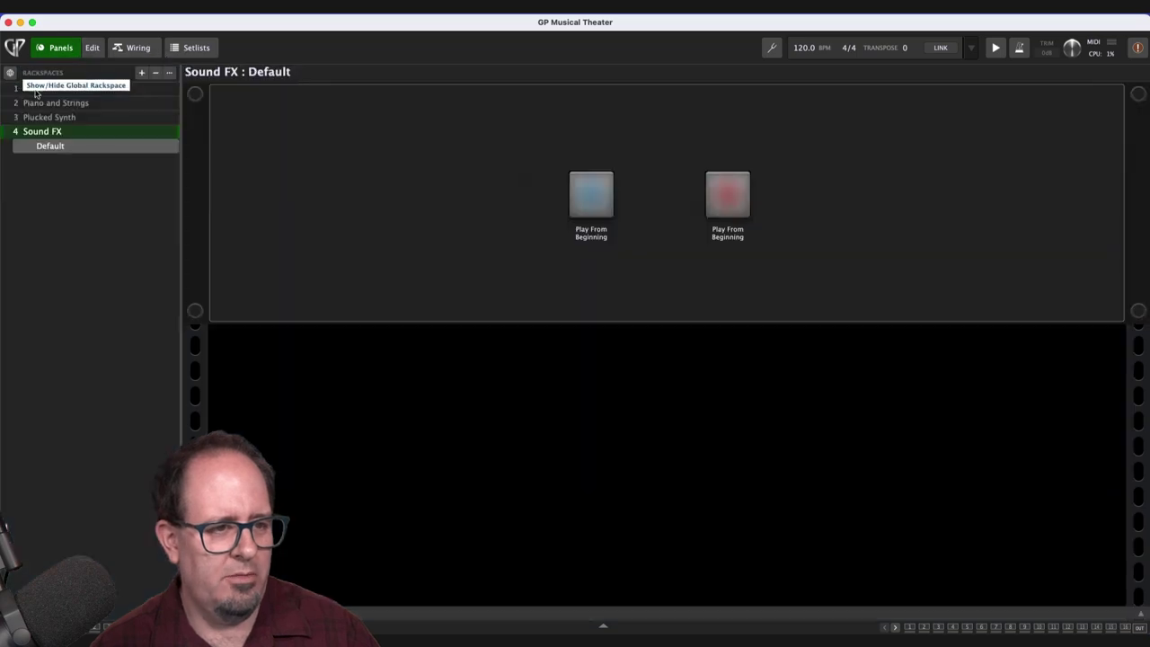
{"action": "left_click", "coordinate": [92, 48]}
{"action": "left_click_drag", "start_coordinate": [515, 181], "coordinate": [732, 278]}
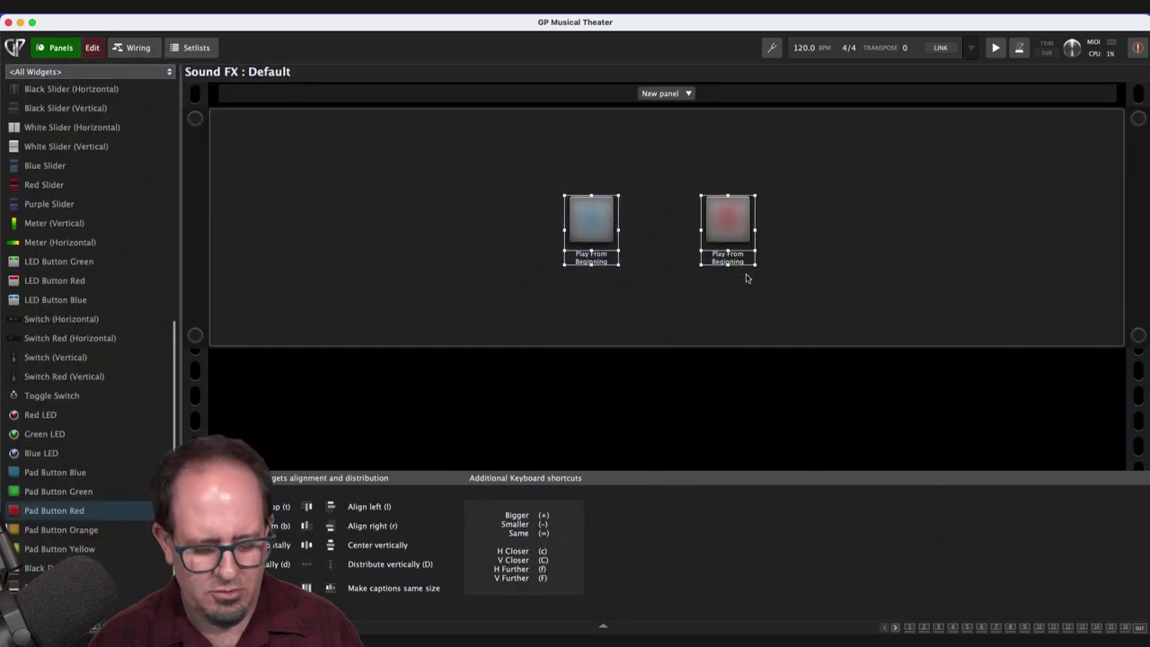
{"action": "key", "text": "super+c"}
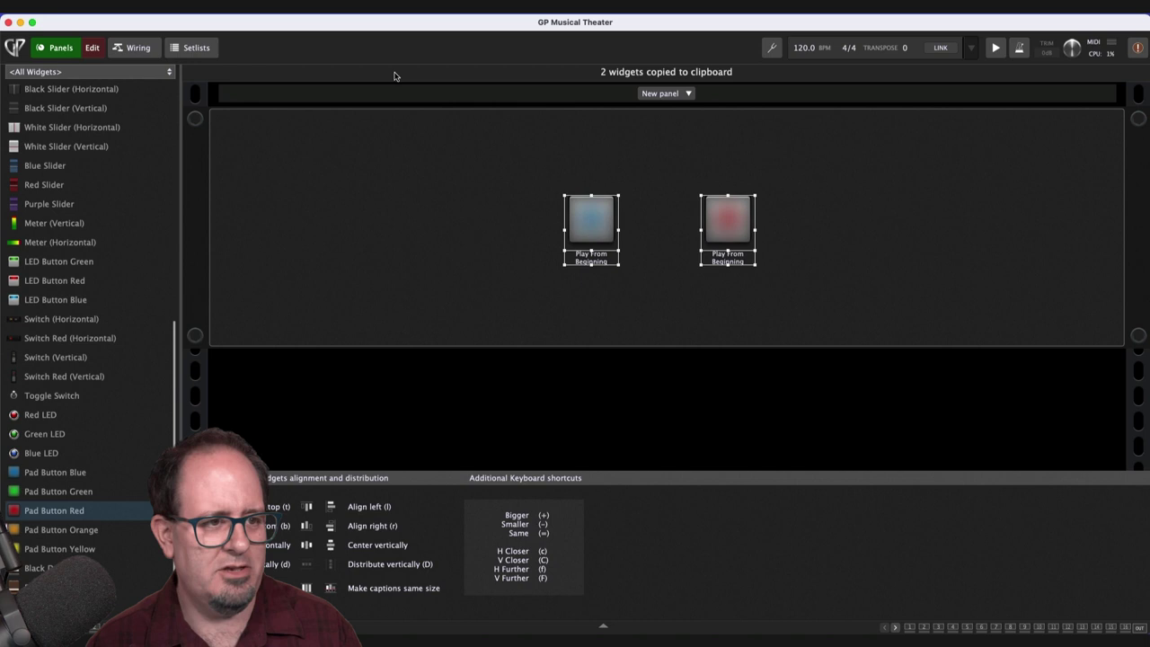
Paste the two pads onto the Global Rackspace panel and select the blue pad.
{"action": "left_click", "coordinate": [92, 48]}
{"action": "left_click", "coordinate": [9, 74]}
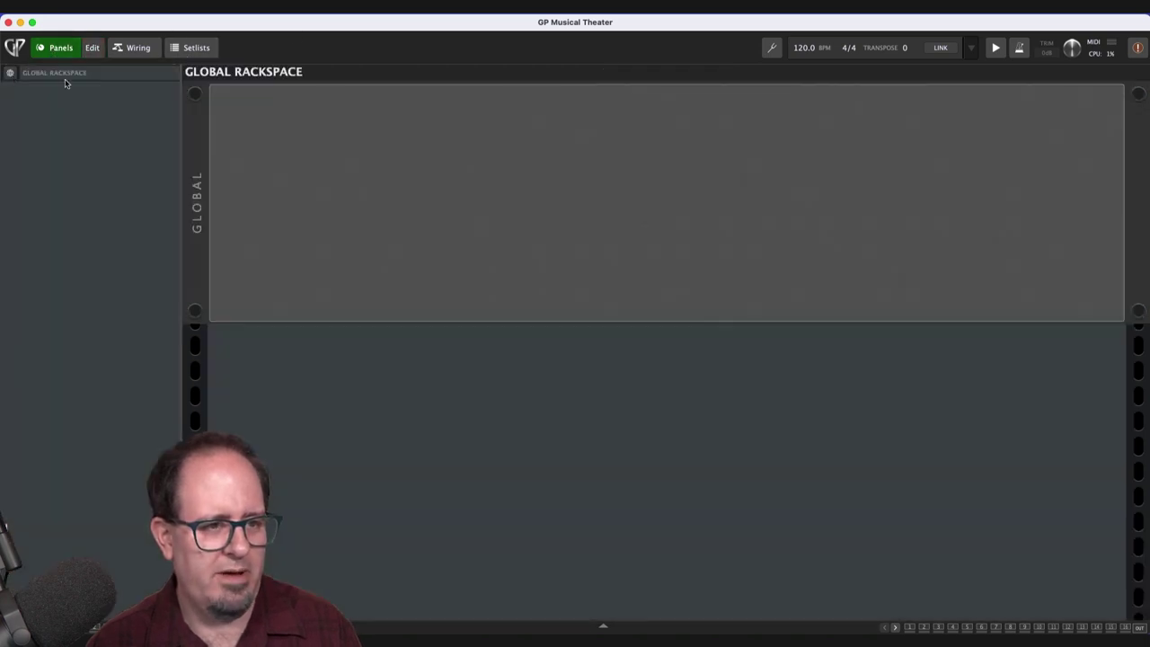
{"action": "left_click", "coordinate": [91, 48]}
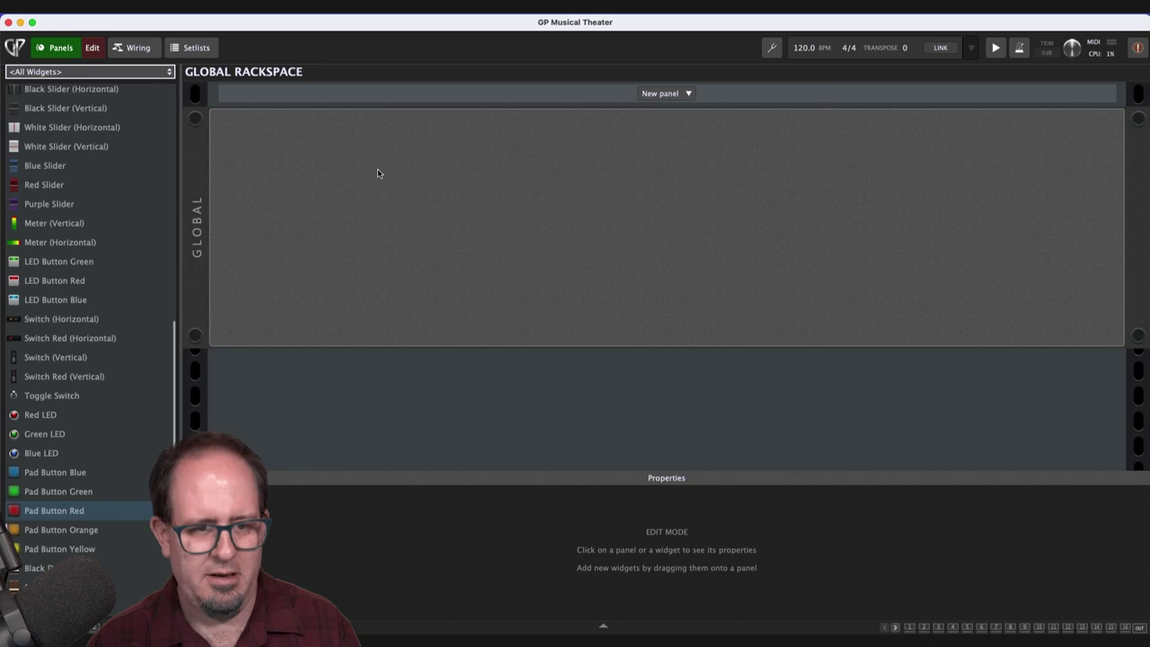
{"action": "left_click", "coordinate": [562, 234]}
{"action": "key", "text": "super+v"}
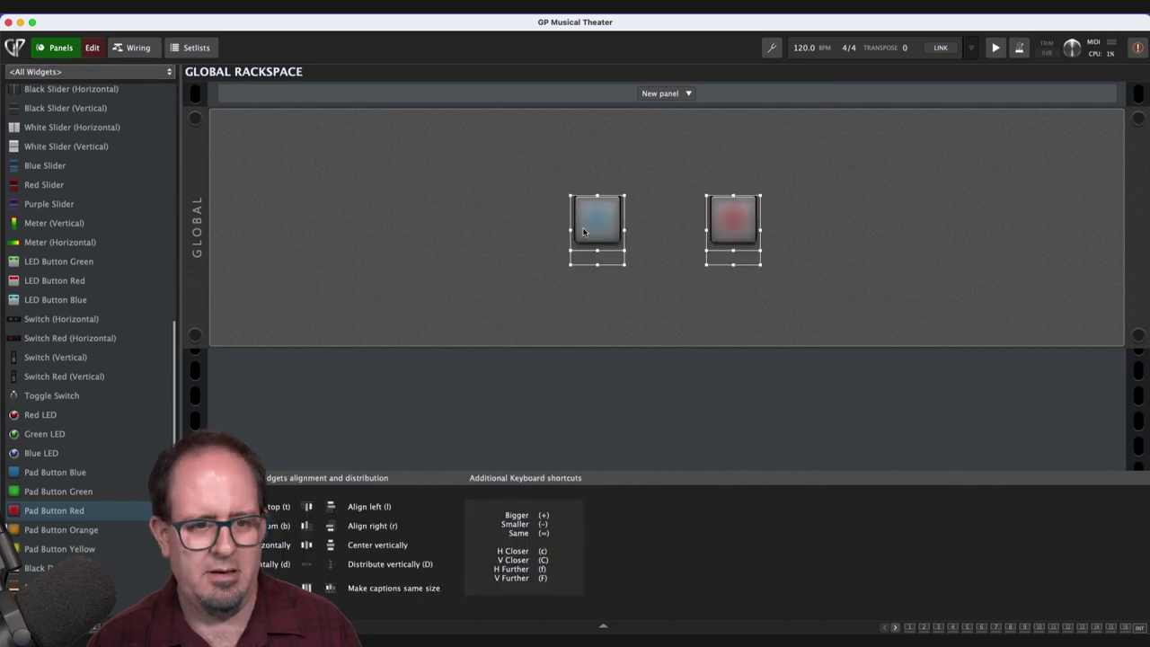
{"action": "left_click", "coordinate": [611, 301]}
{"action": "left_click", "coordinate": [603, 221]}
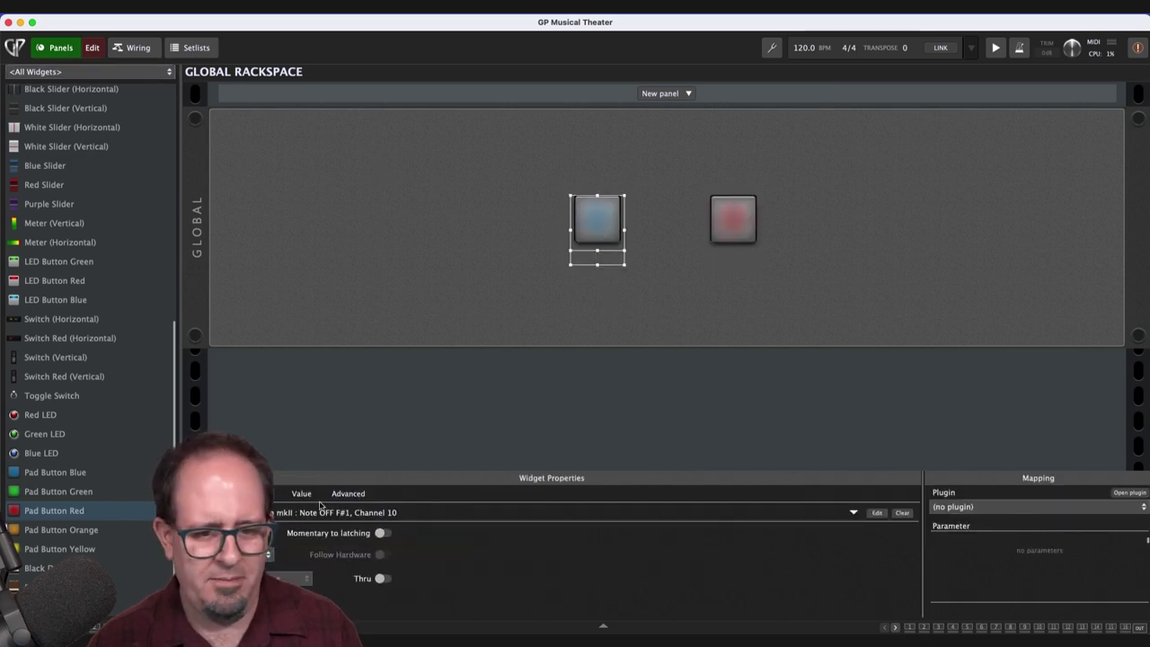
Map the blue pad to SFX – Receive Text and the red to SFX – Send Text, both Play From Beginning.
{"action": "left_click", "coordinate": [998, 509]}
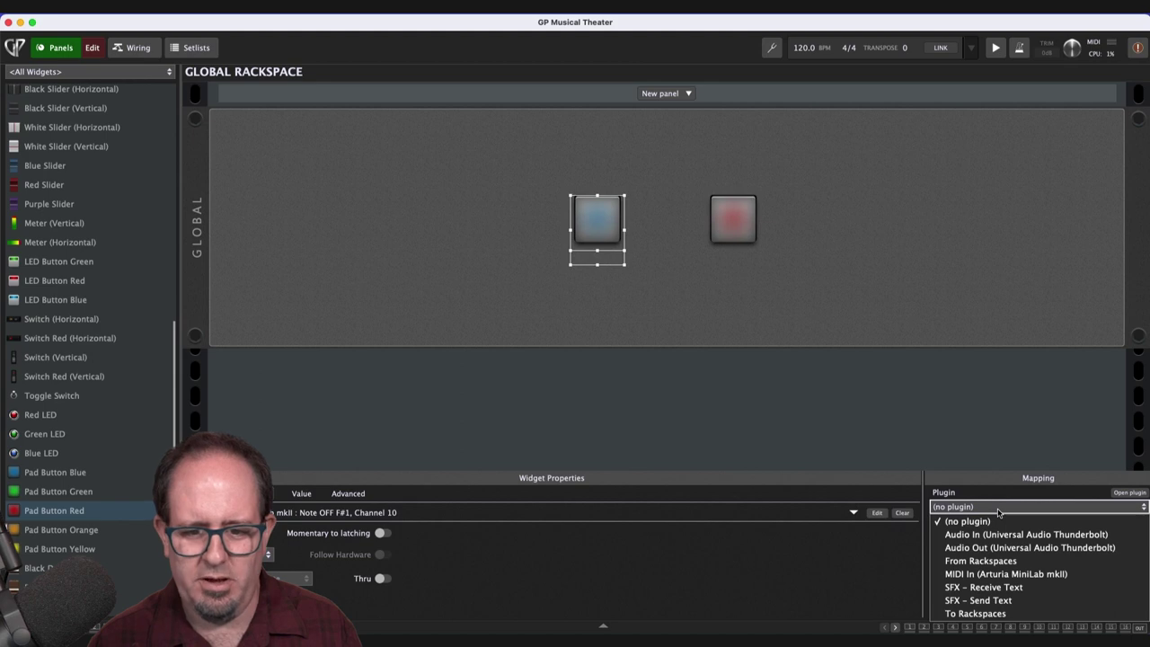
{"action": "left_click", "coordinate": [997, 588]}
{"action": "left_click", "coordinate": [981, 540]}
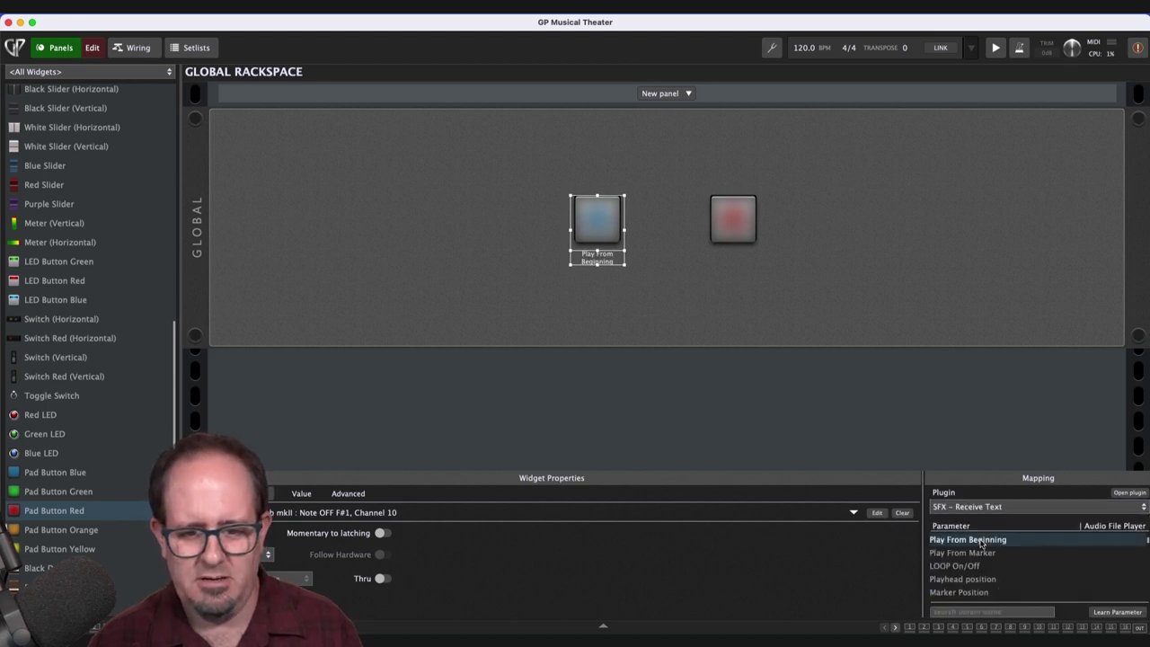
{"action": "left_click", "coordinate": [740, 220]}
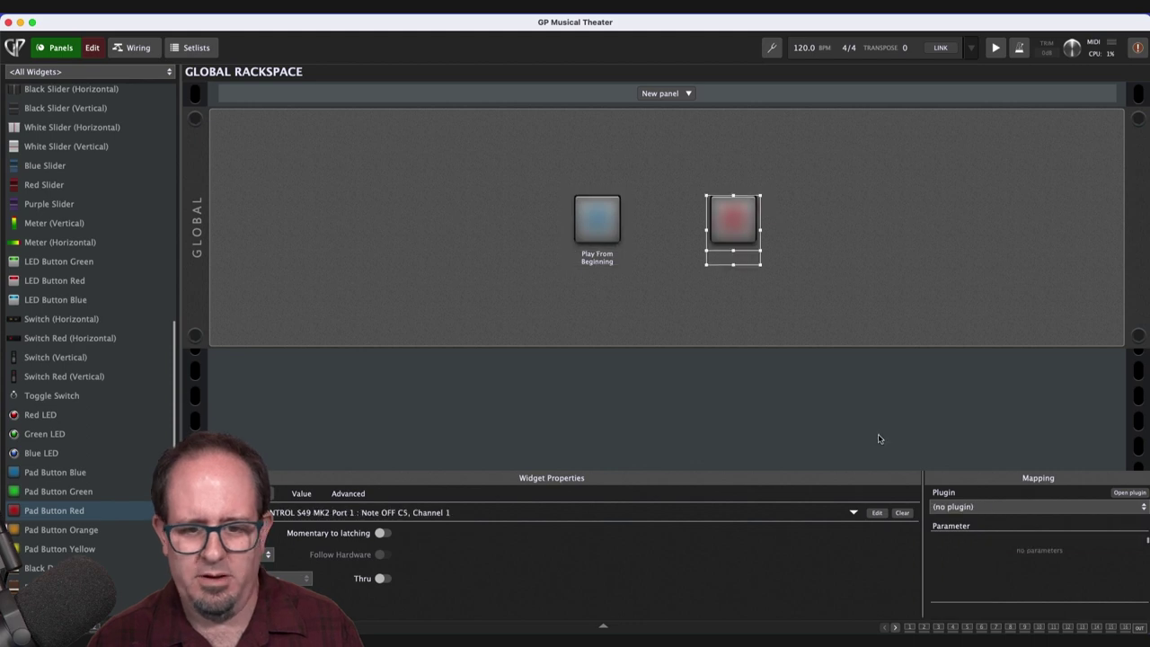
{"action": "left_click", "coordinate": [963, 507]}
{"action": "left_click", "coordinate": [977, 600]}
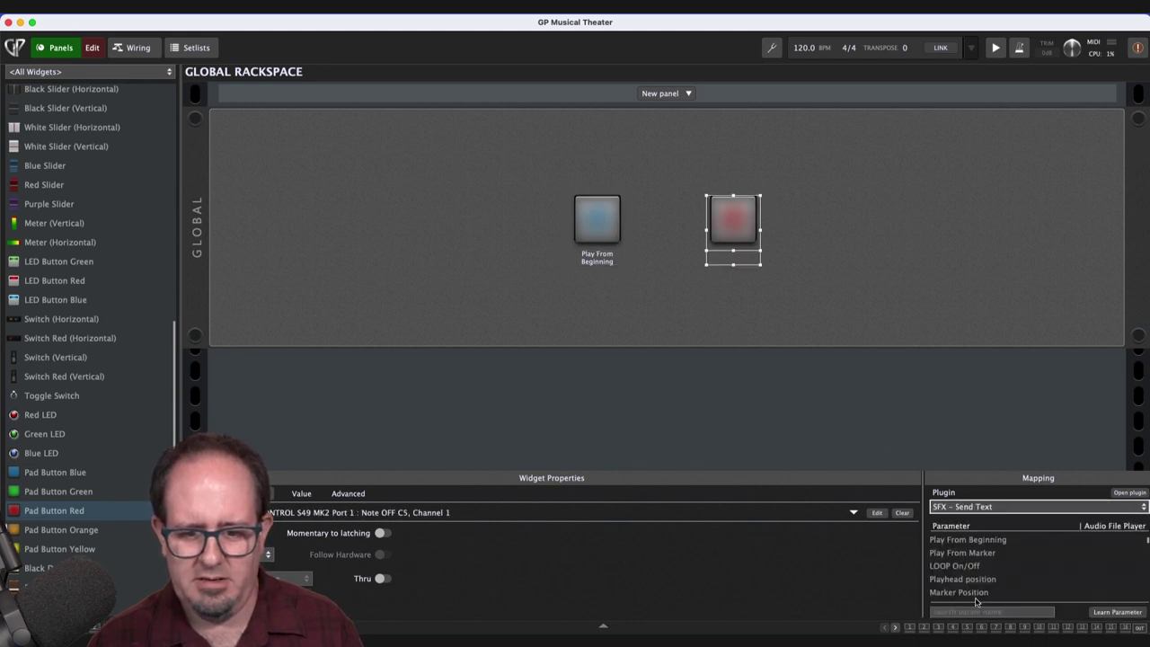
{"action": "left_click", "coordinate": [972, 541]}
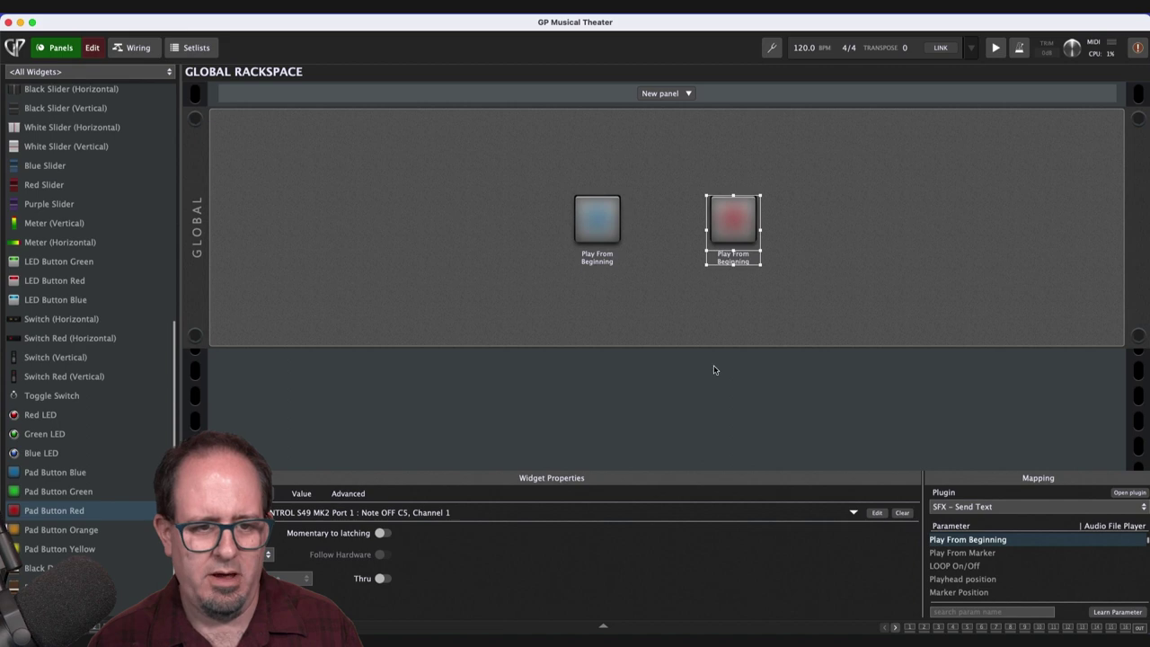
Relearn the red pad's trigger as Arturia MiniLab note G1, channel 10, and exit panel editing.
{"action": "left_click", "coordinate": [613, 223]}
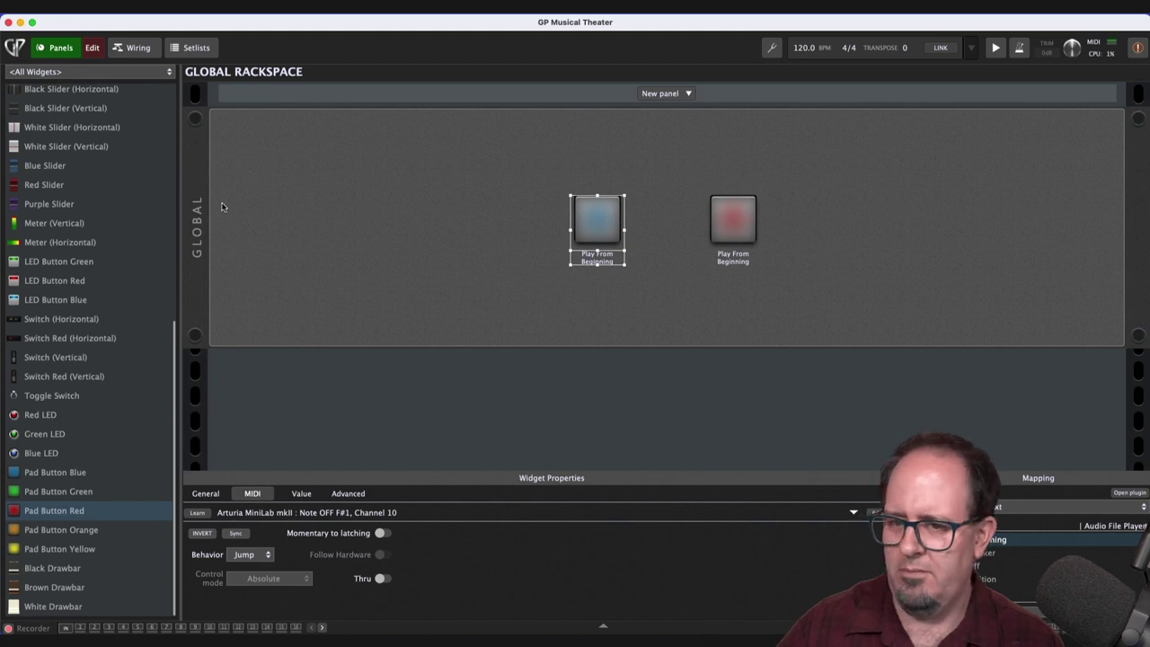
{"action": "left_click", "coordinate": [719, 222]}
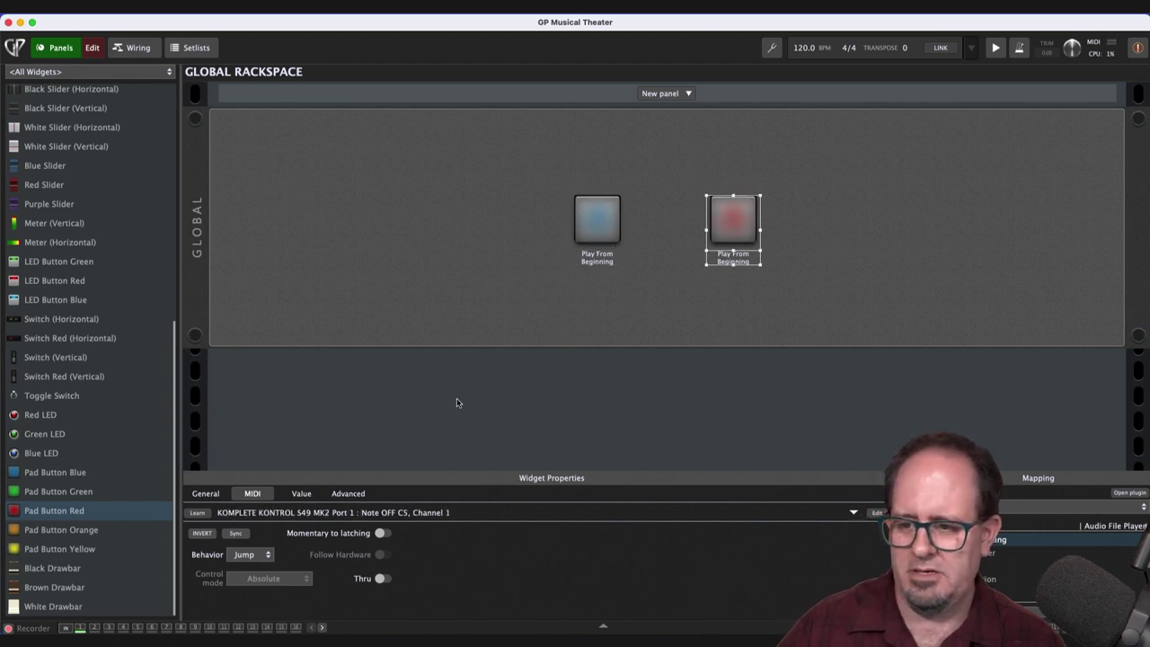
{"action": "left_click", "coordinate": [203, 513]}
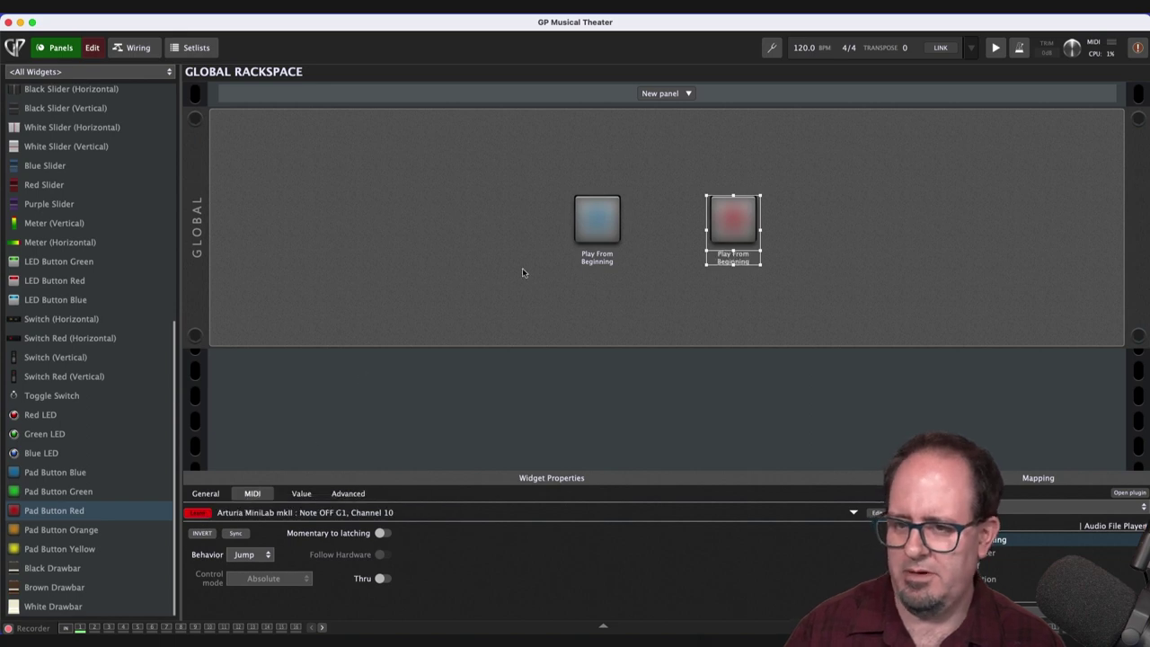
{"action": "left_click", "coordinate": [598, 222]}
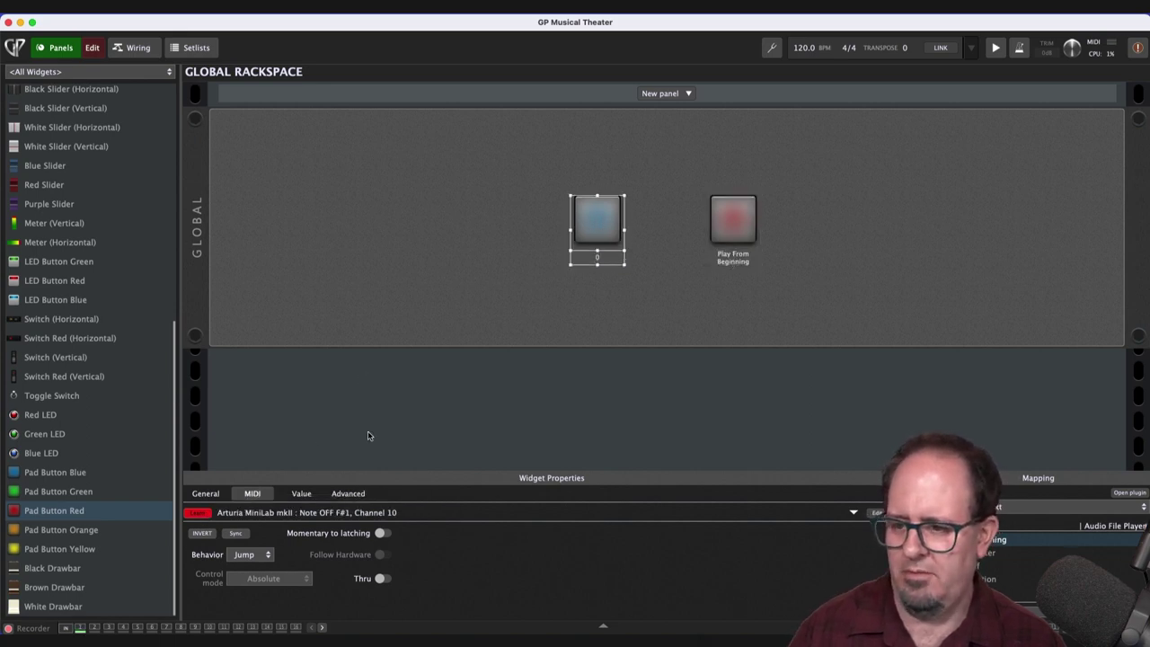
{"action": "left_click", "coordinate": [197, 513]}
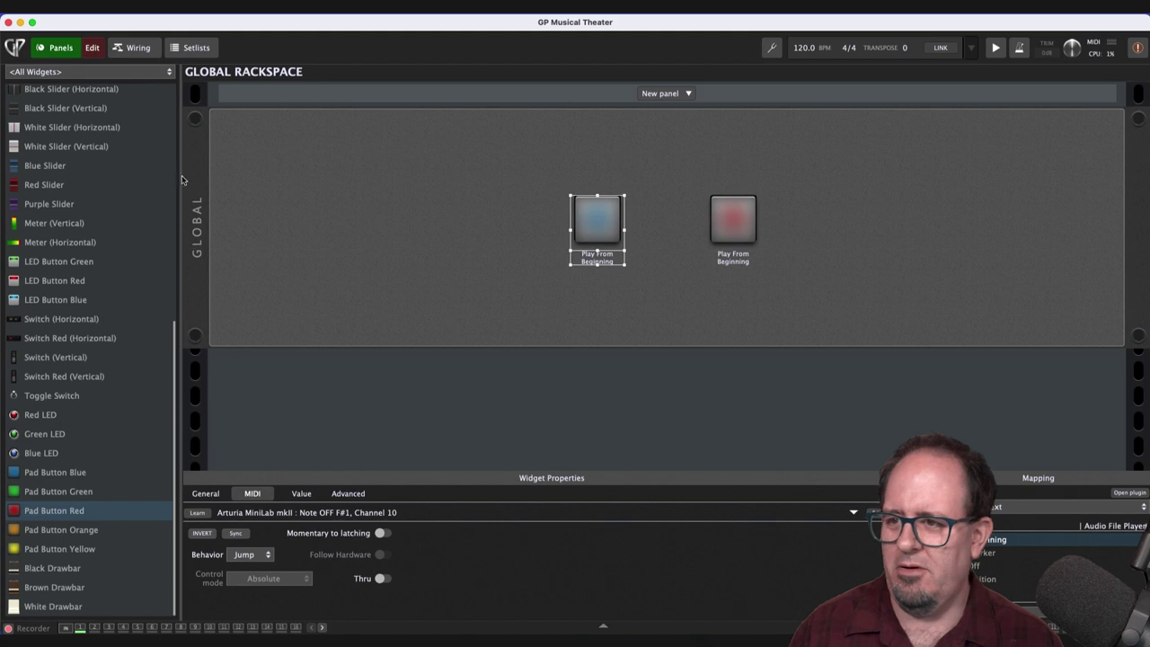
{"action": "left_click", "coordinate": [56, 48]}
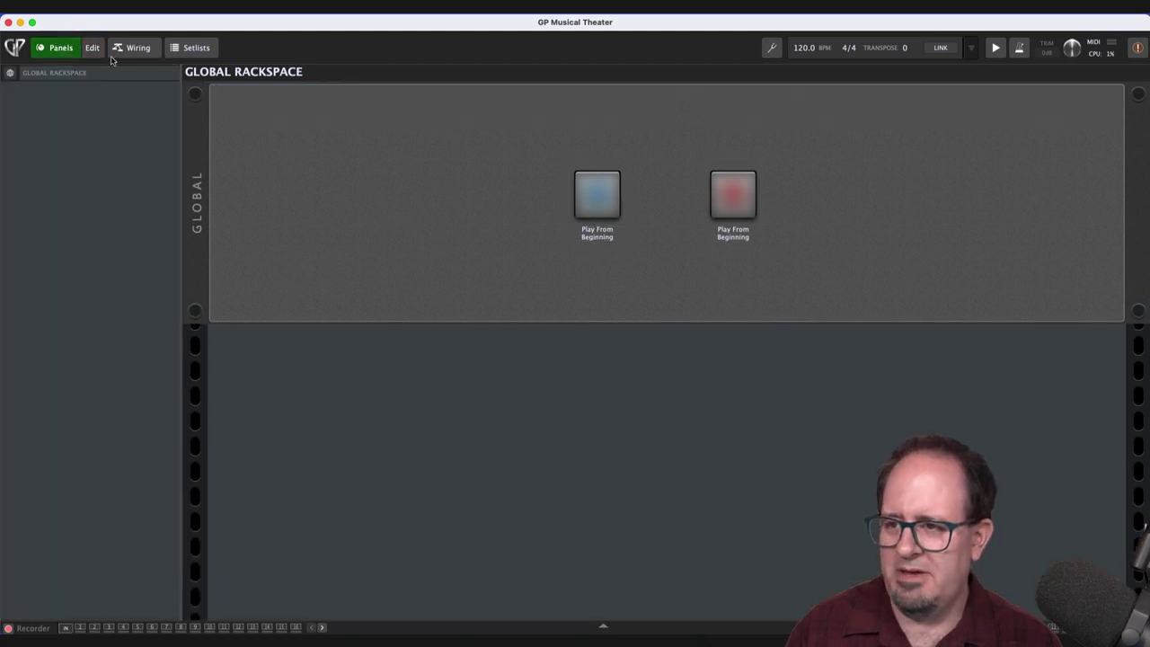
Close the Global Rackspace, select Piano, and step down through Piano and Strings to Plucked Synth.
{"action": "left_click", "coordinate": [10, 72]}
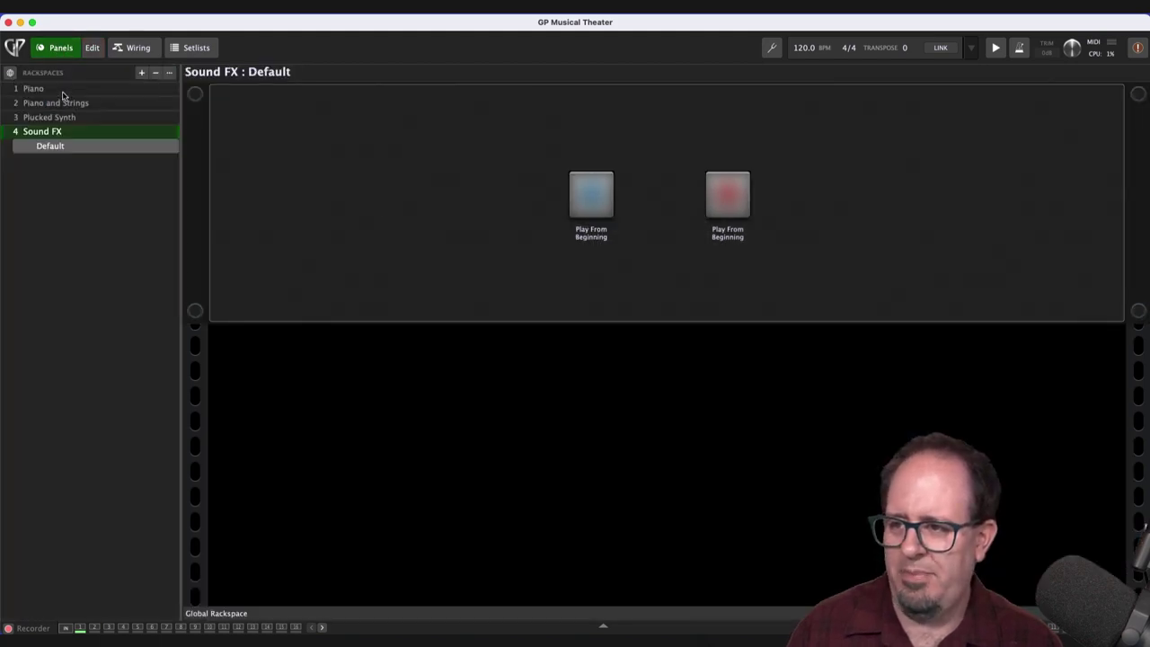
{"action": "left_click", "coordinate": [35, 88]}
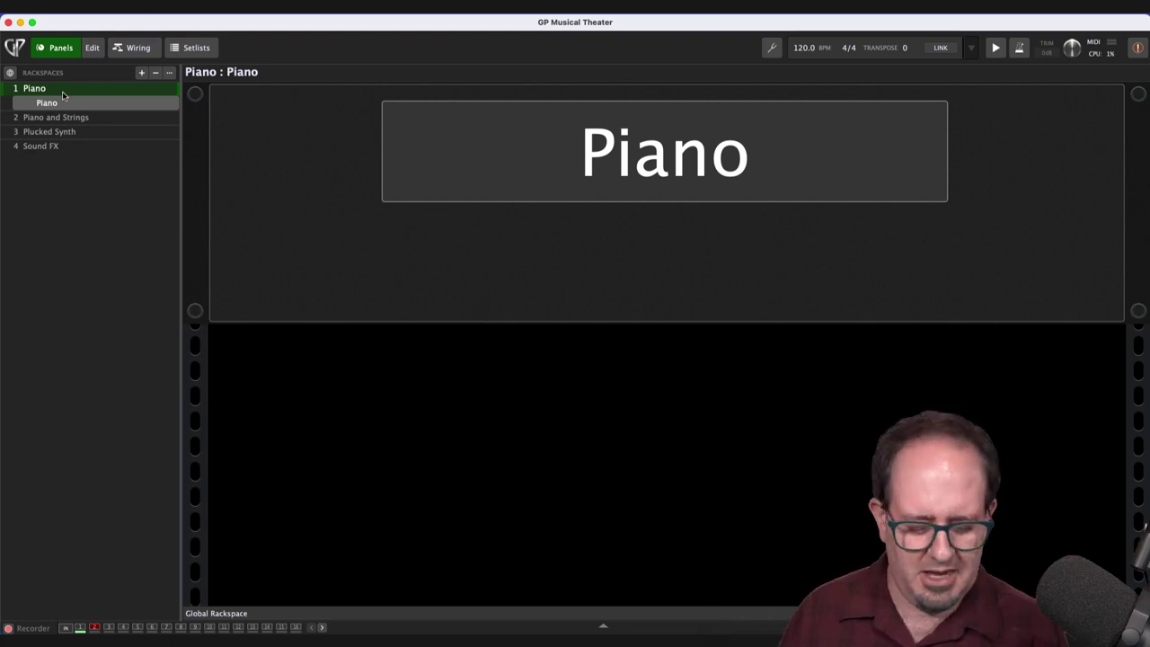
{"action": "key", "text": "Down"}
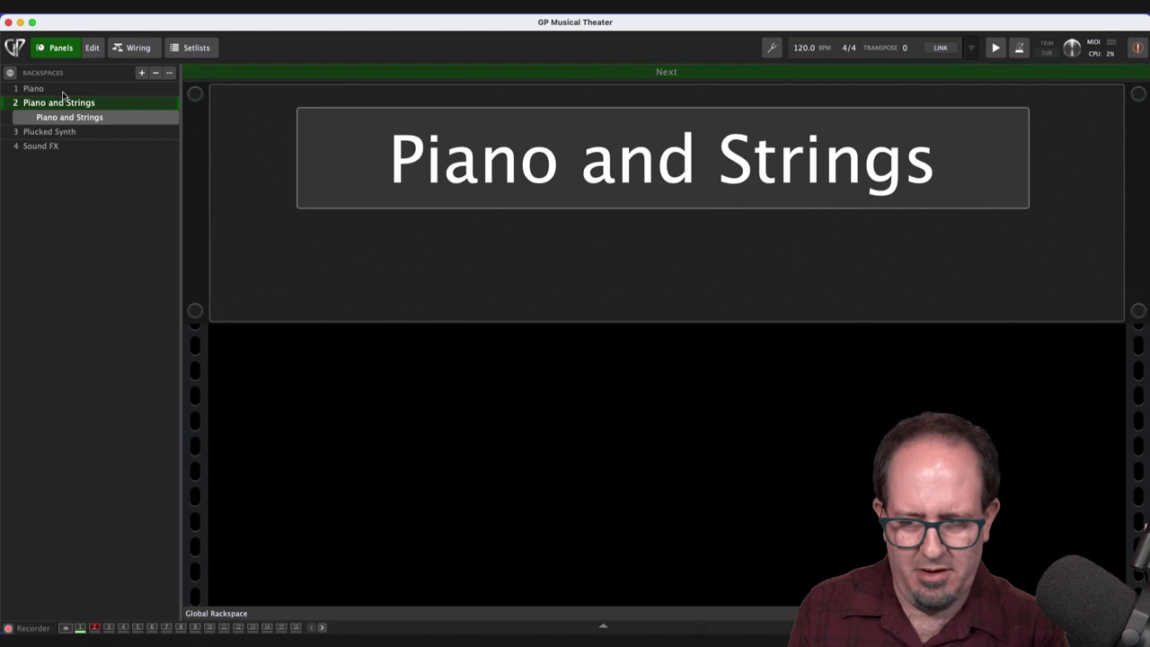
{"action": "key", "text": "Down"}
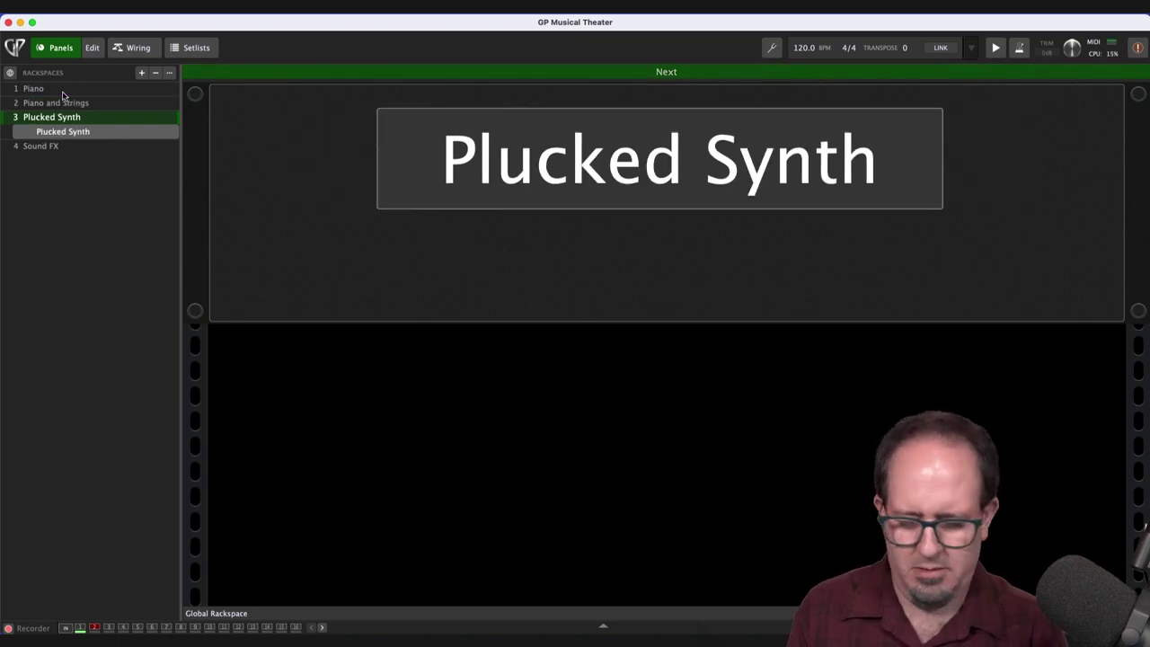